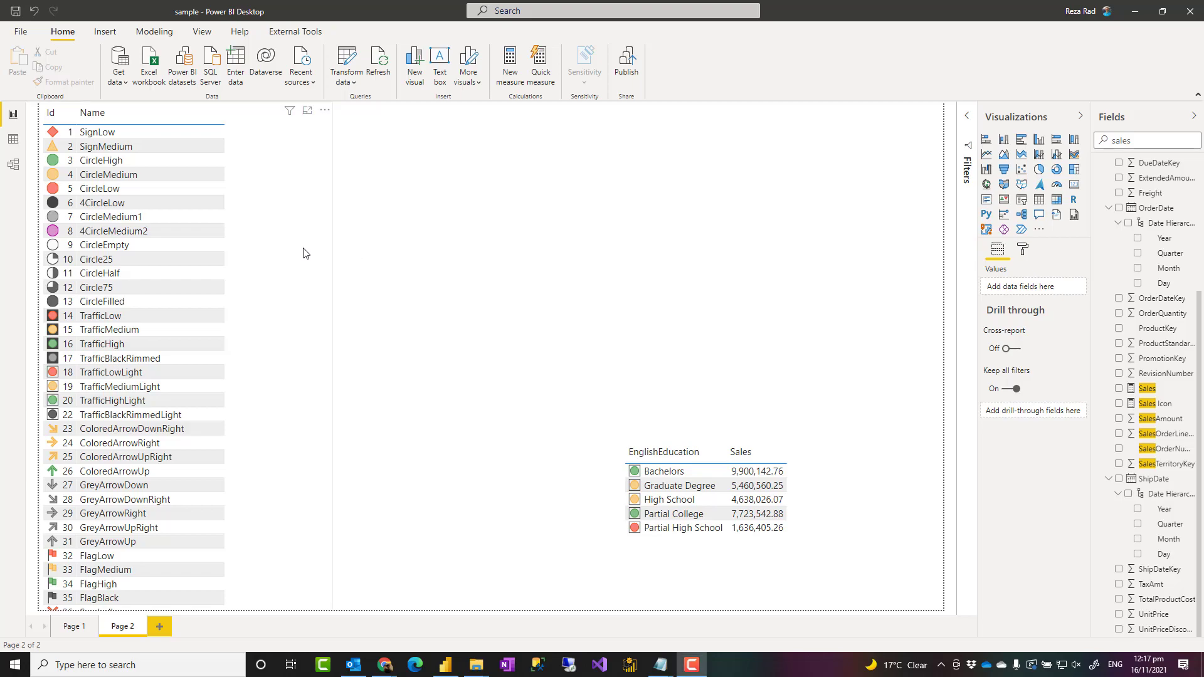
Step: Select the icon Id/Name table before switching to the LinkedIn profile in Chrome
click(295, 251)
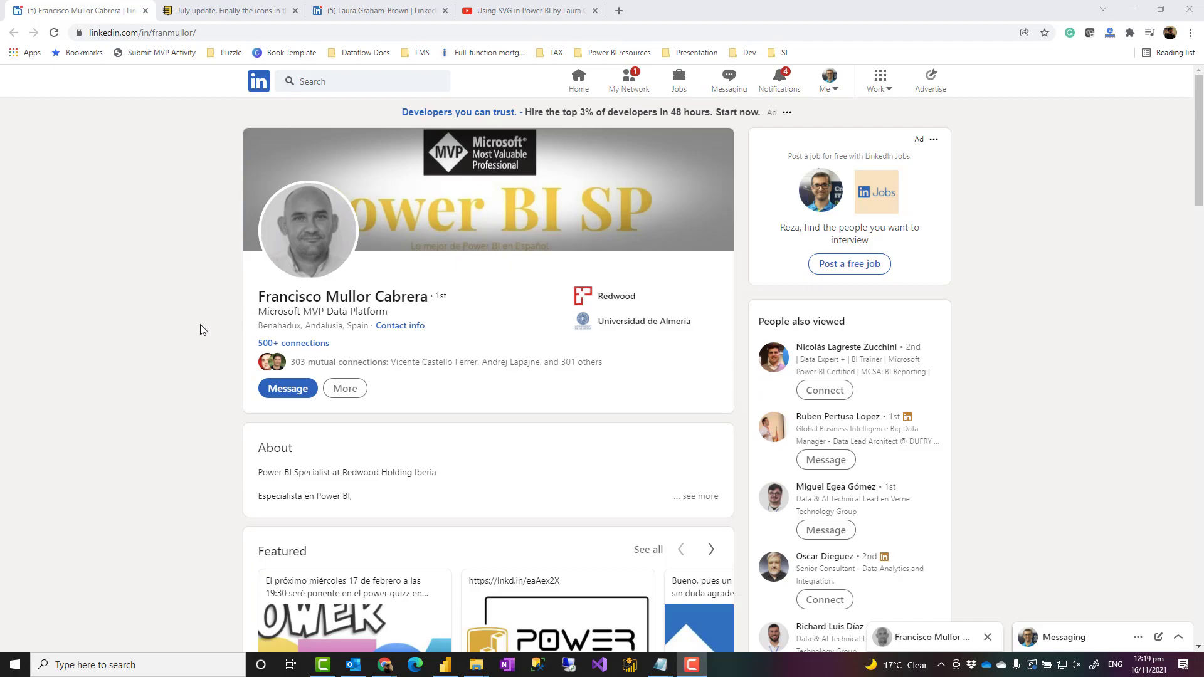
Step: Read the Power BI University July update's icon name map, then return to the report
click(244, 14)
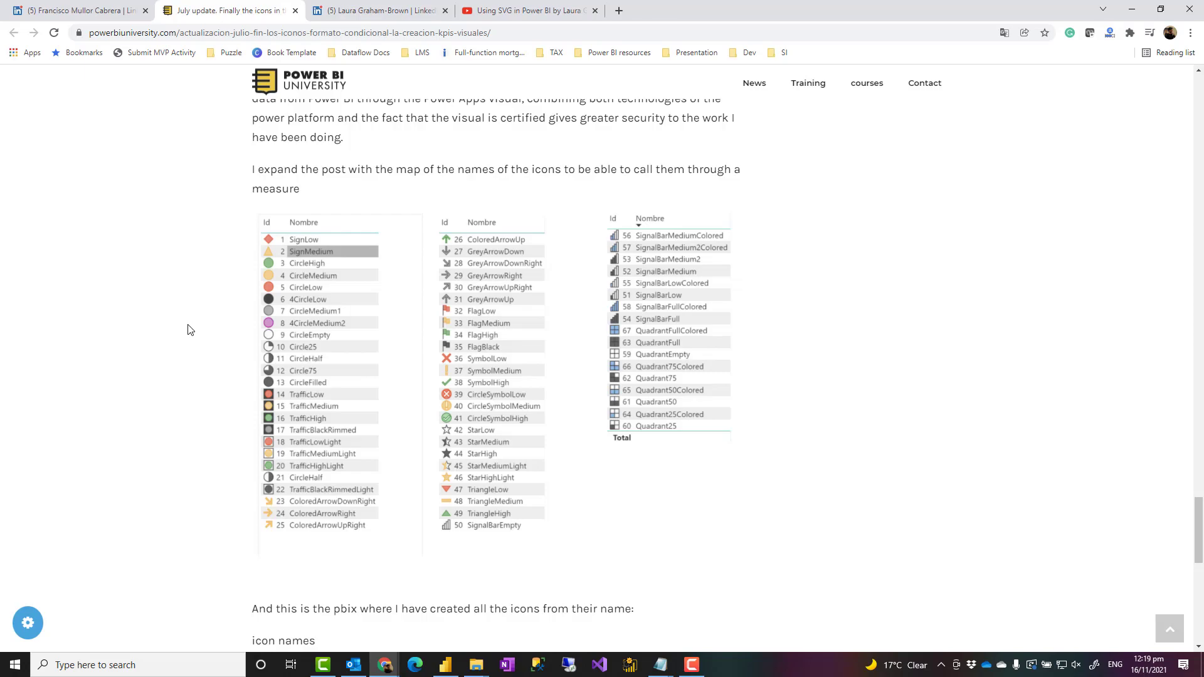
scroll(189, 330, up, 2)
scroll(189, 329, down, 2)
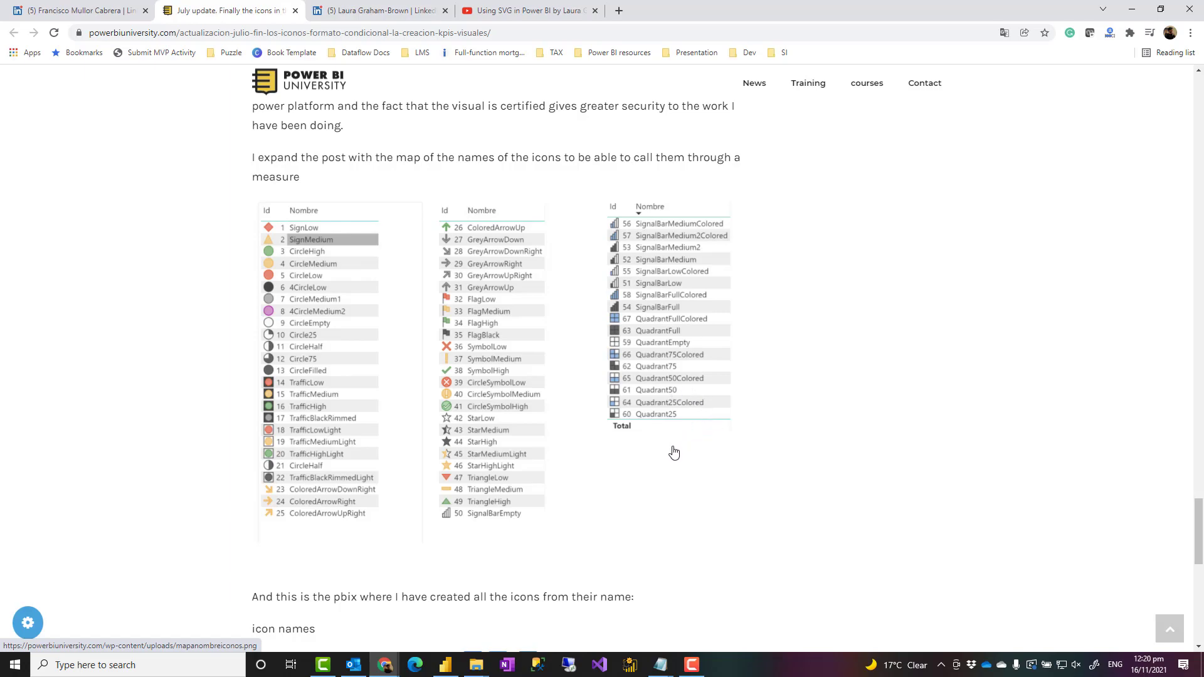
mouse_move(445, 665)
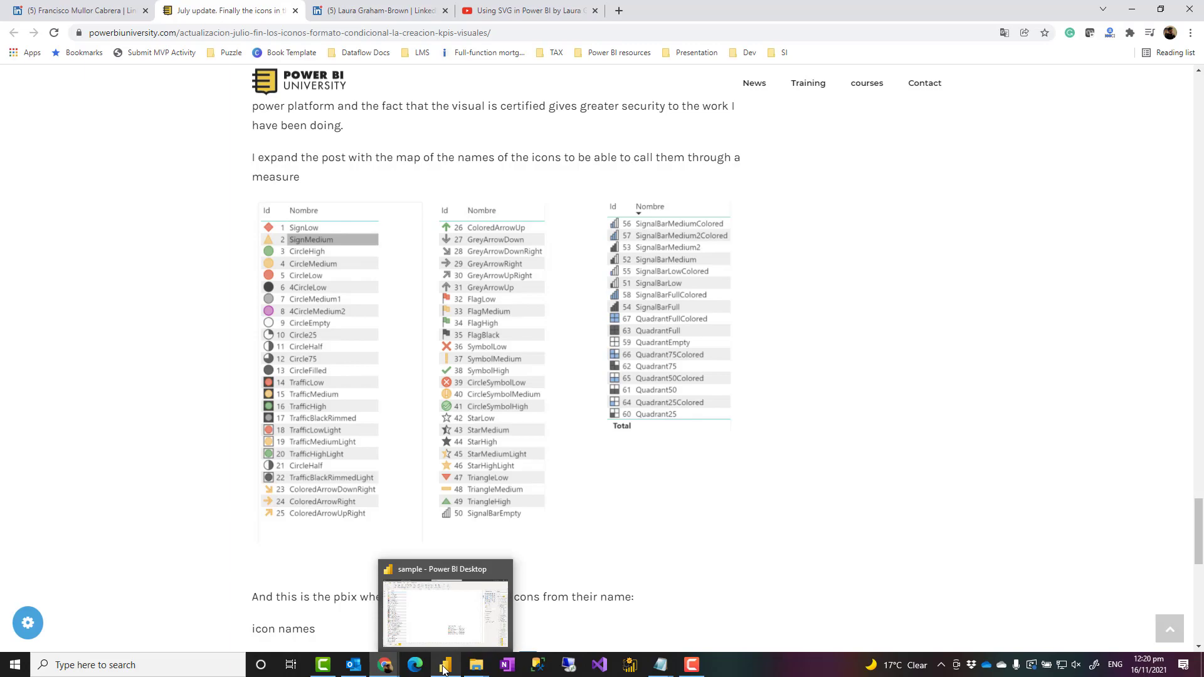
click(444, 667)
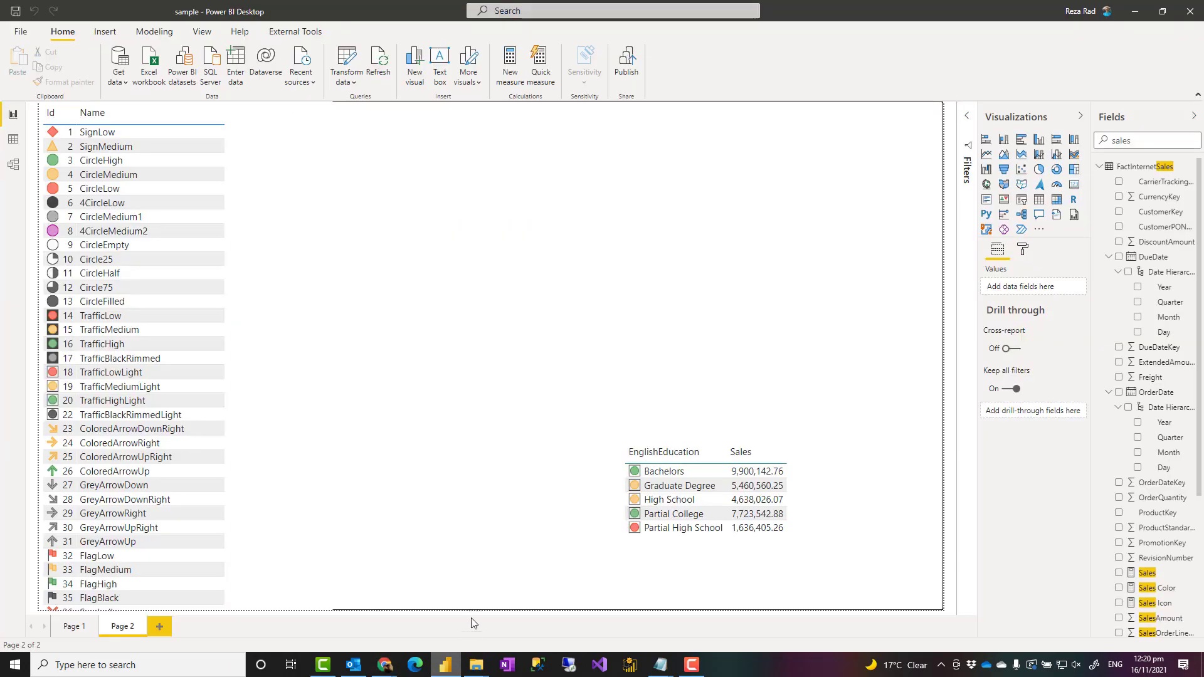
Step: Duplicate the education sales table and place the copy to the upper right
mouse_move(736, 508)
drag(811, 477, 560, 411)
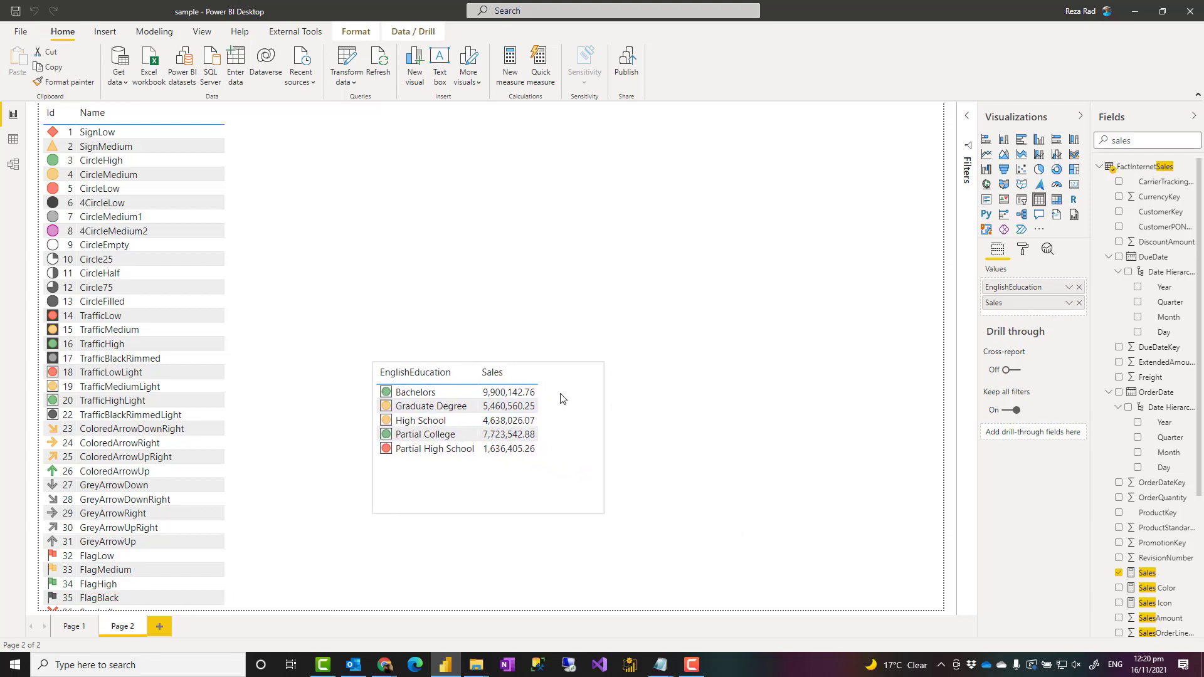
key(ctrl+c)
key(ctrl+v)
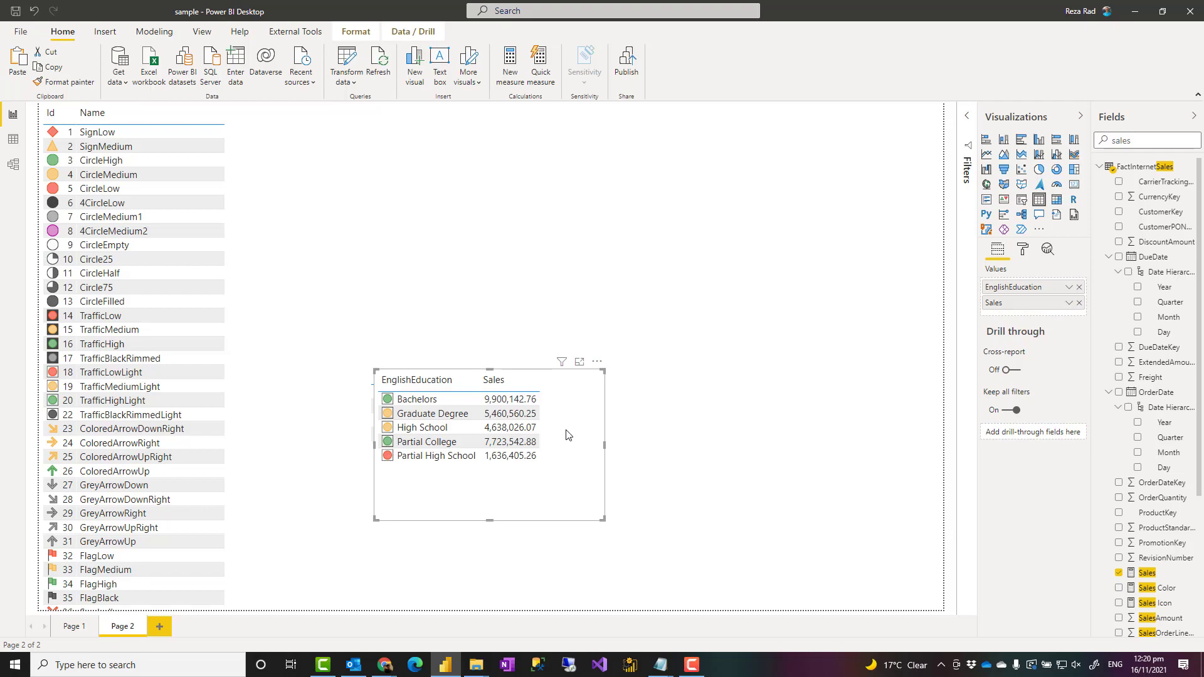
drag(565, 423, 859, 287)
Step: Turn off conditional-formatting icons for the copy's EnglishEducation column
click(1024, 251)
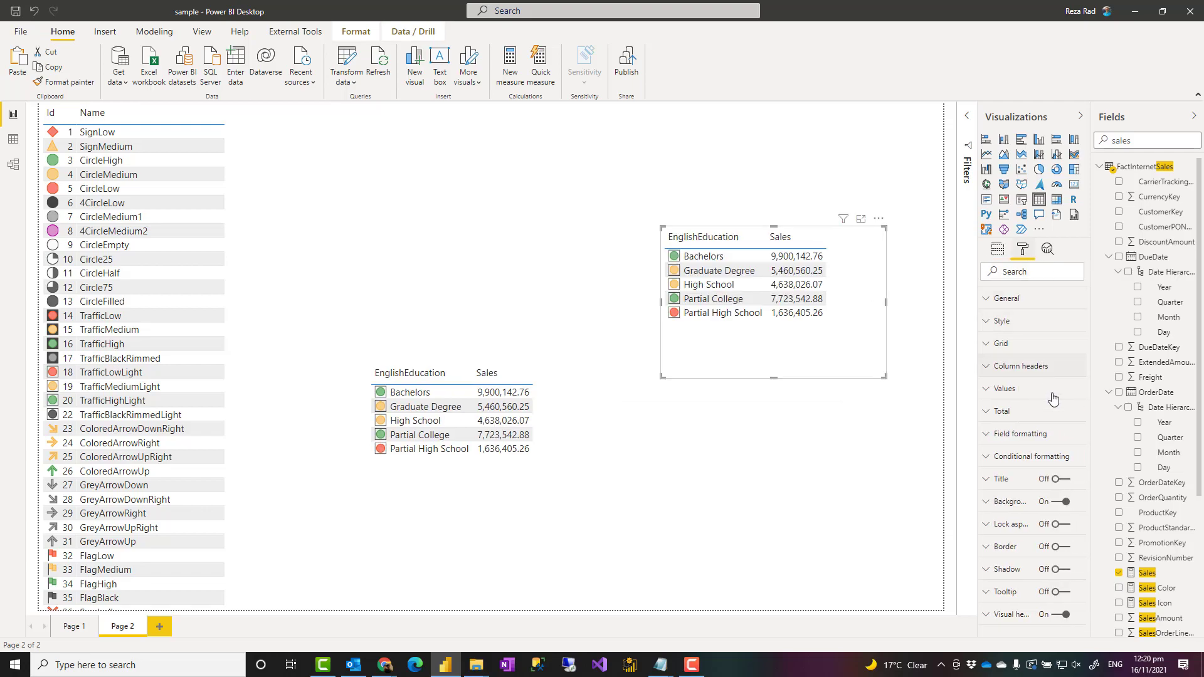
click(990, 457)
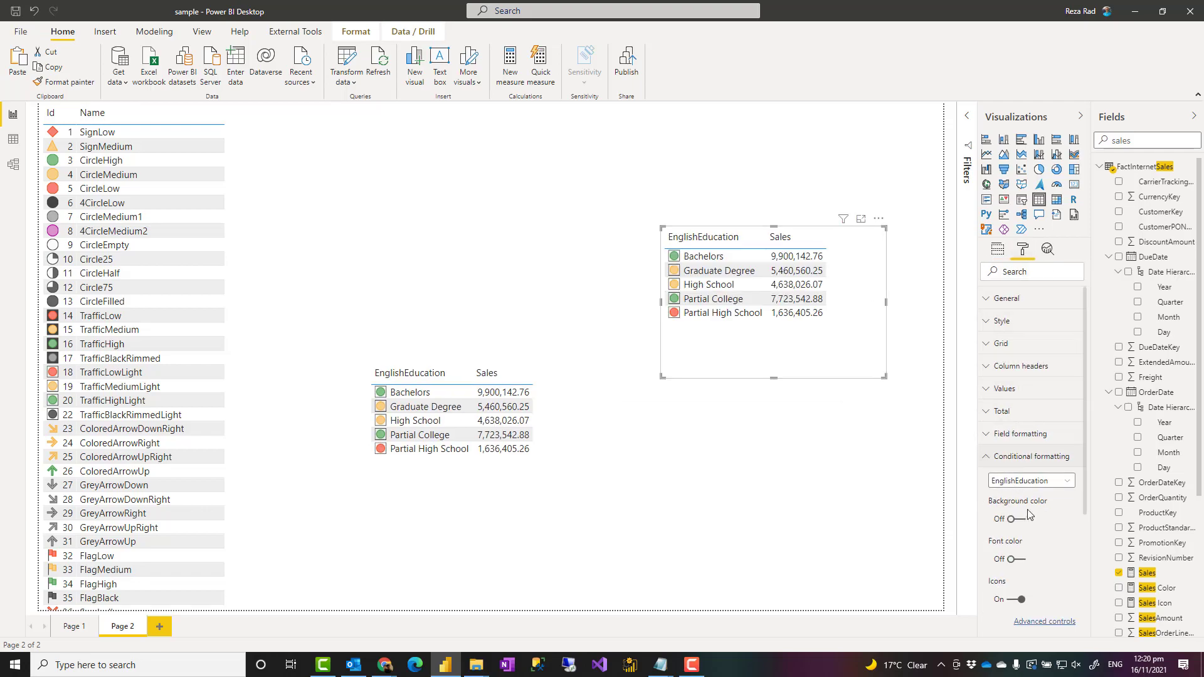
click(1016, 600)
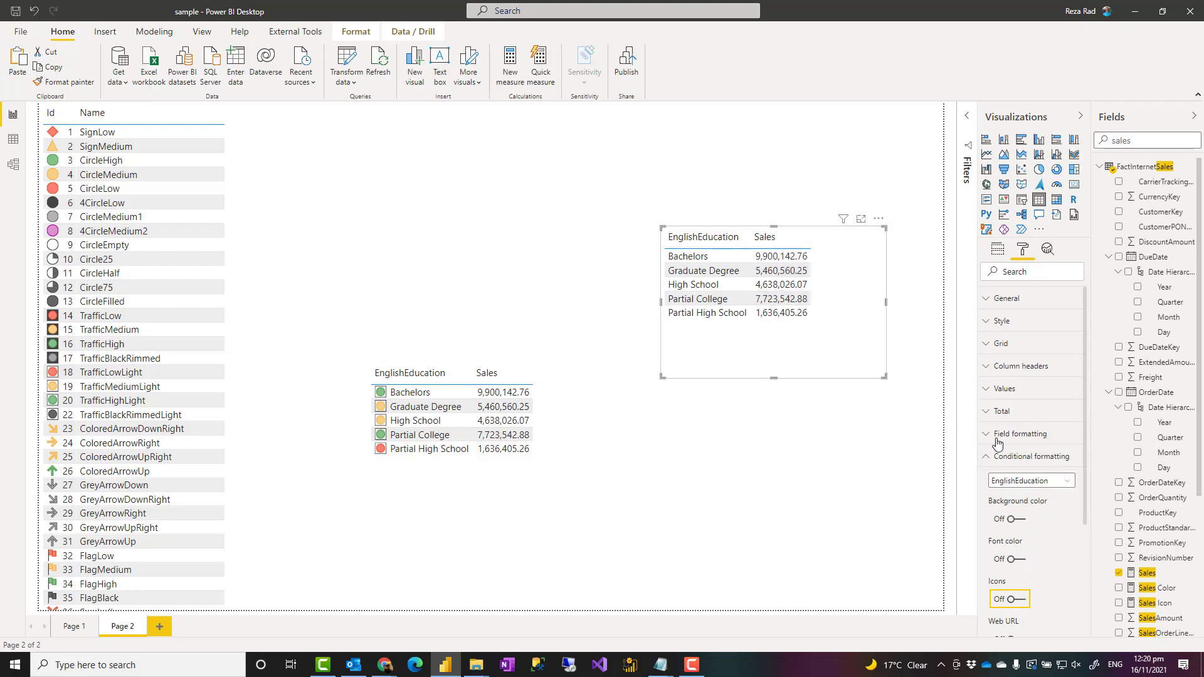
scroll(1038, 399, down, 4)
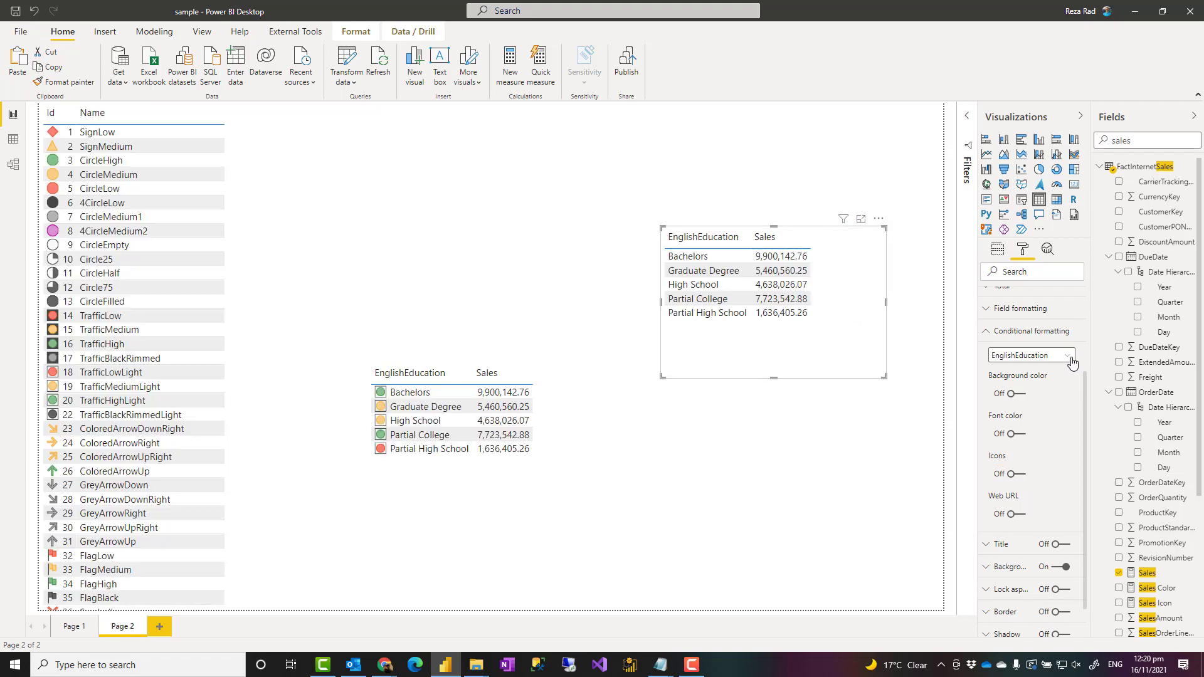
Step: Turn icons on for Sales and review the icon styles and three percent-band rules
click(1029, 356)
click(1004, 383)
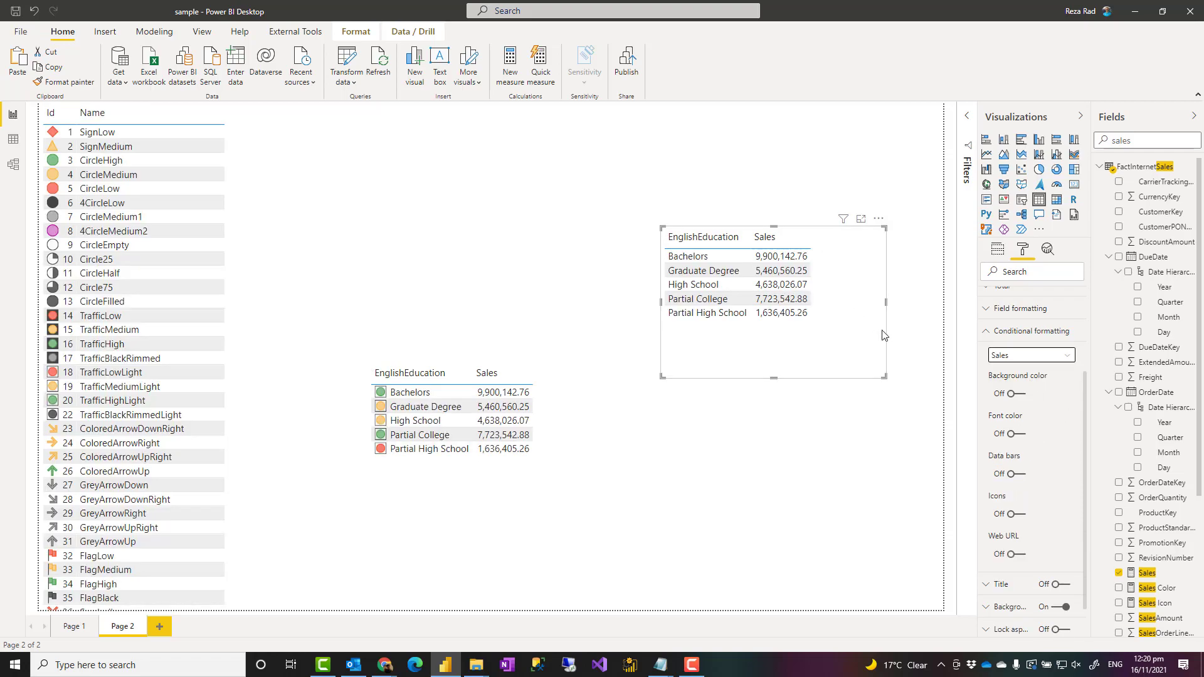
click(1021, 514)
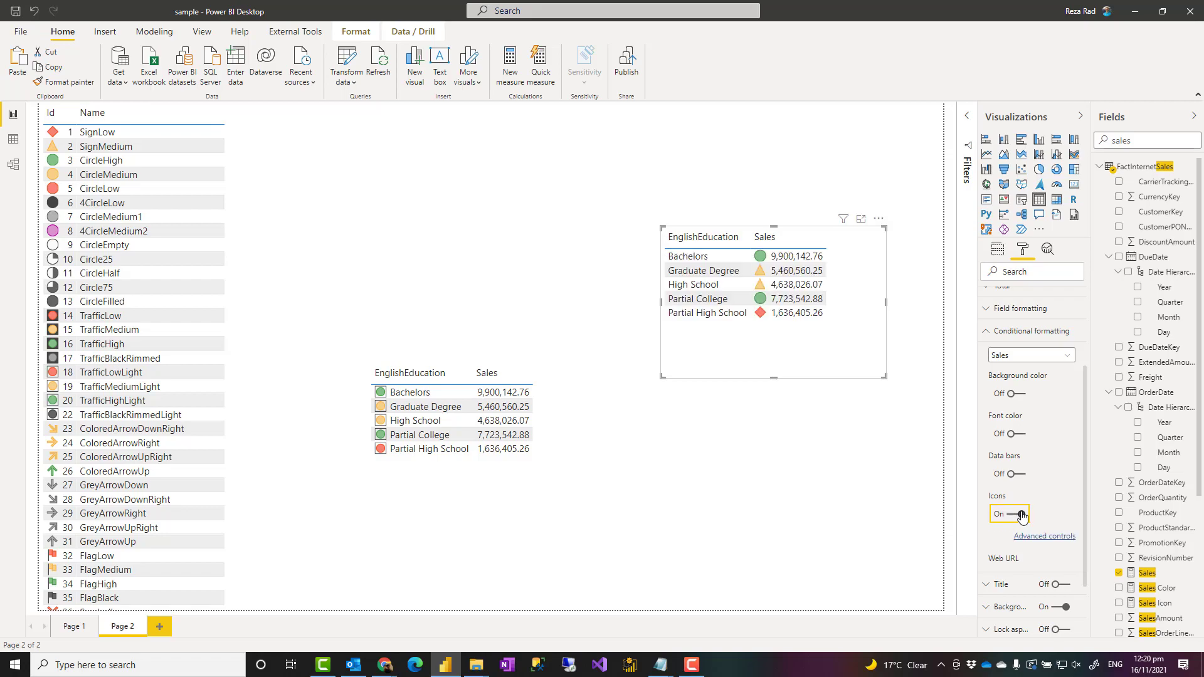
click(1044, 537)
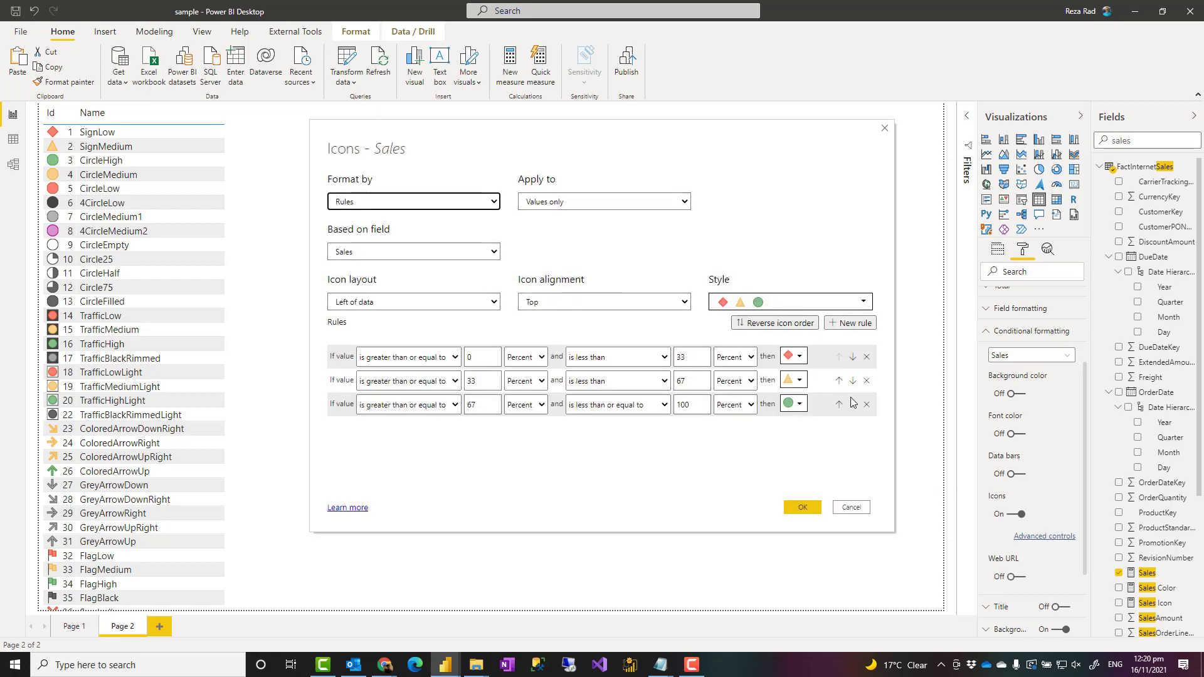
click(863, 303)
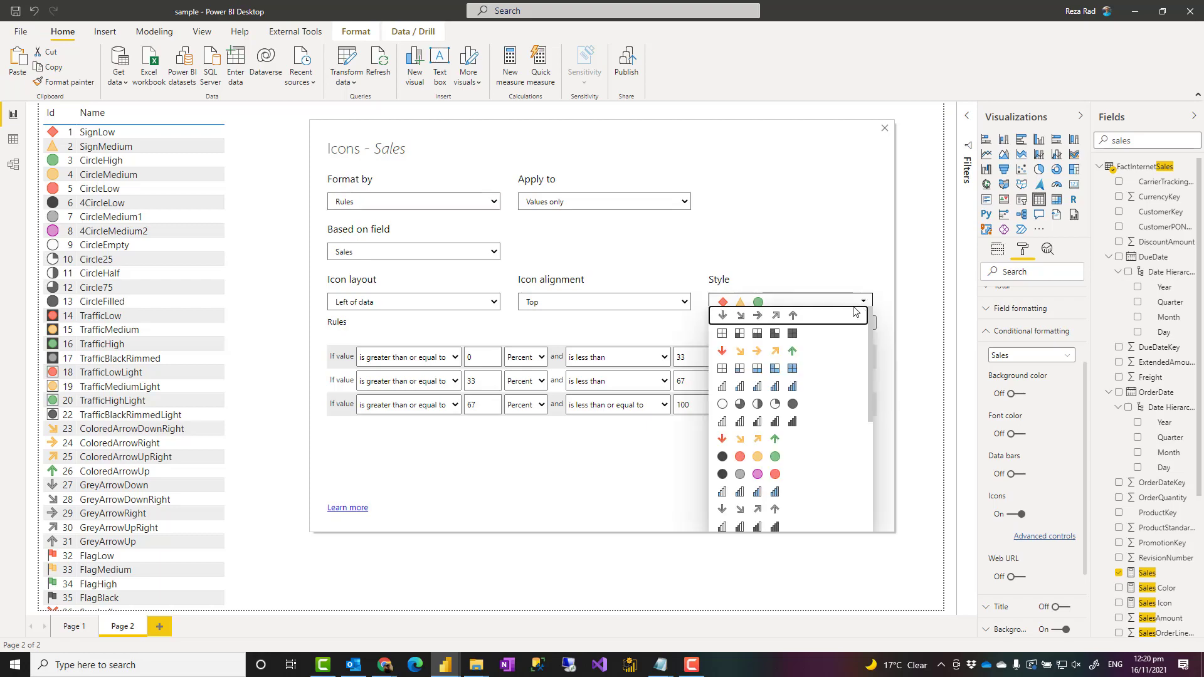
scroll(838, 439, down, 2)
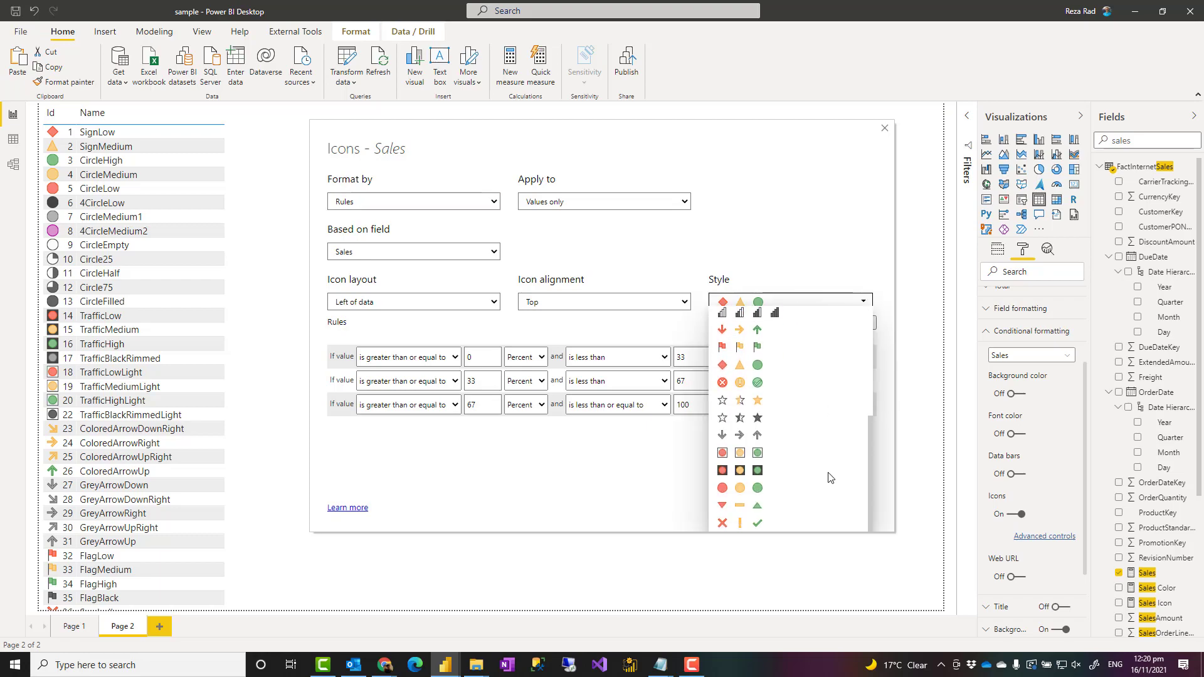
scroll(834, 458, down, 2)
scroll(828, 471, up, 5)
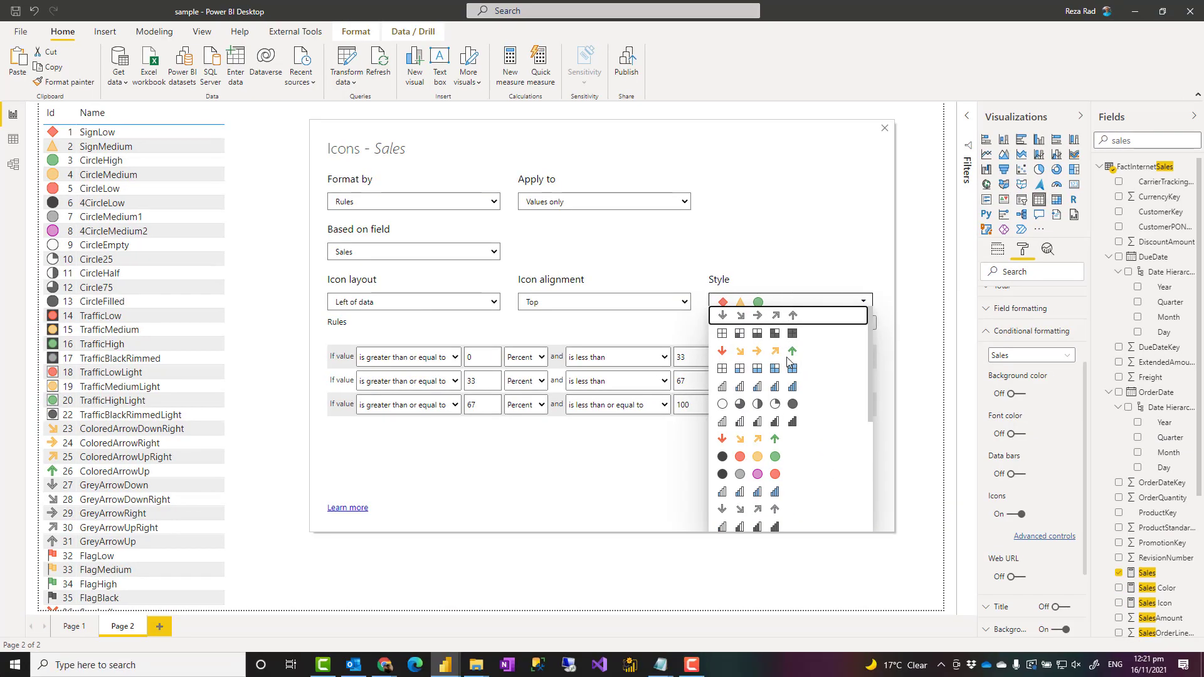
click(790, 258)
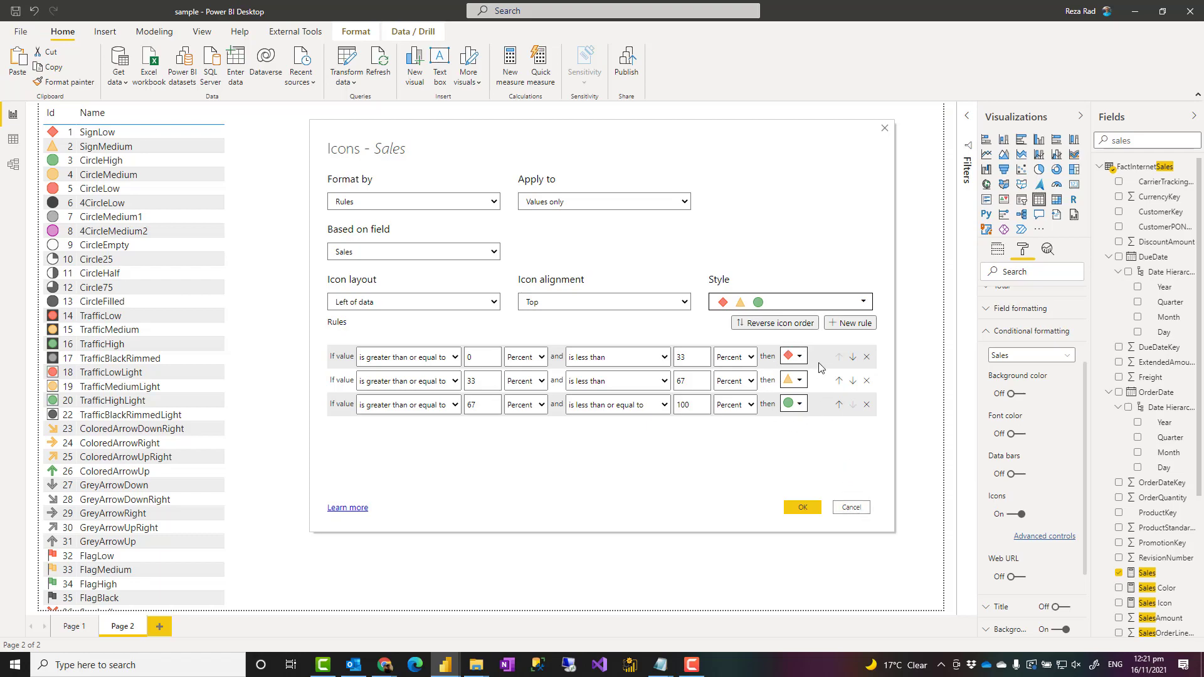
Step: Close the icon rules and show the Sales Color measure's Green/Orange/Red formula
click(857, 512)
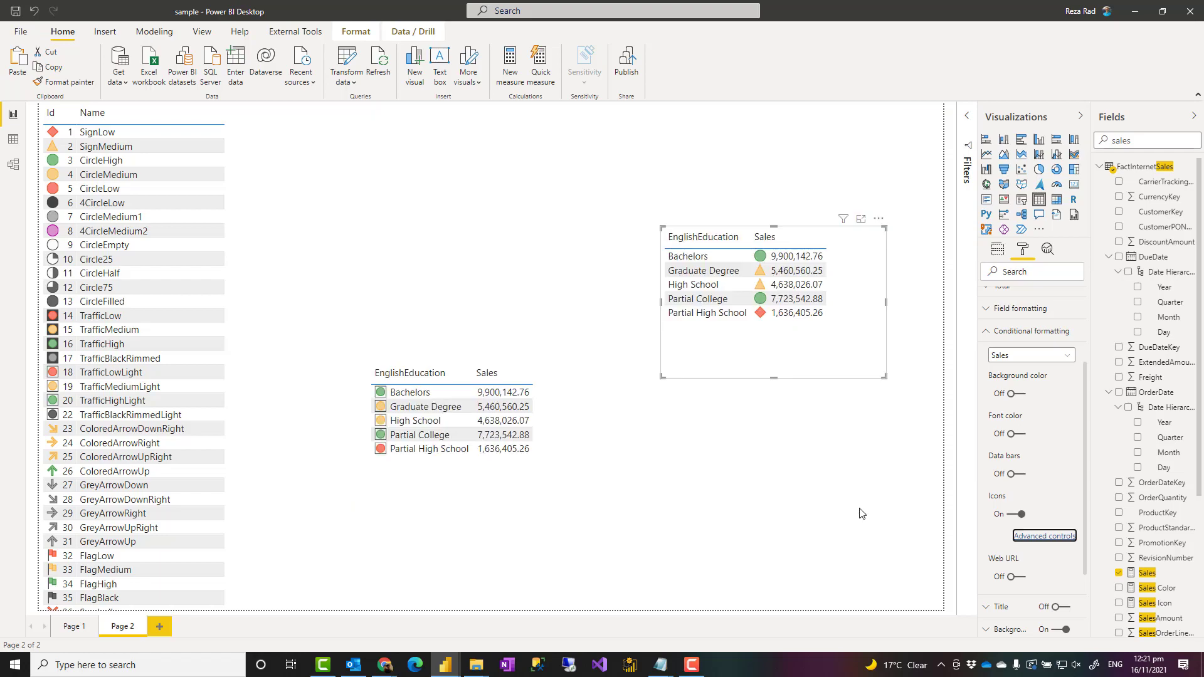
scroll(1181, 437, down, 3)
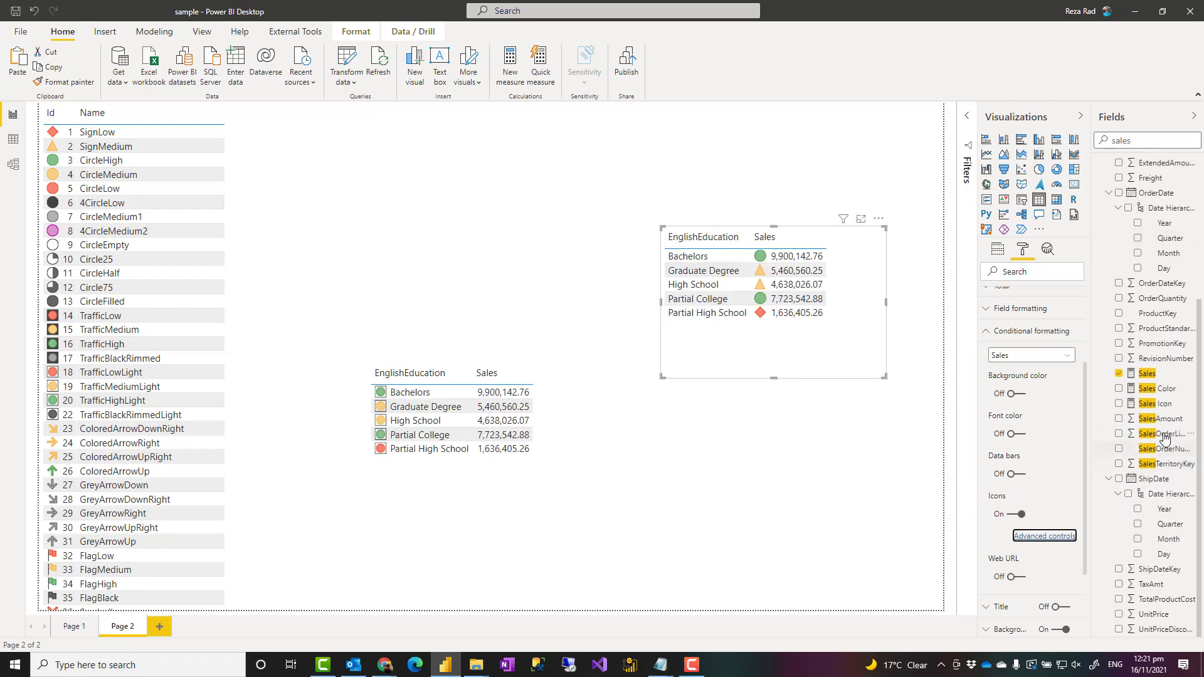
click(1157, 389)
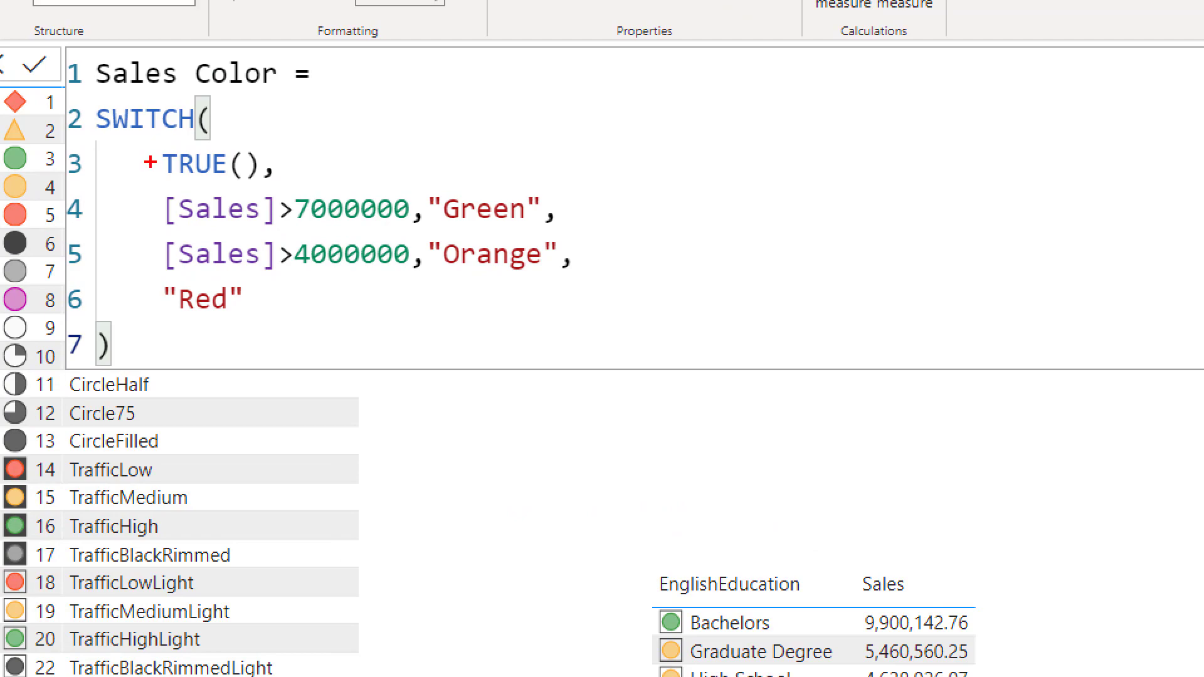
drag(71, 45, 831, 369)
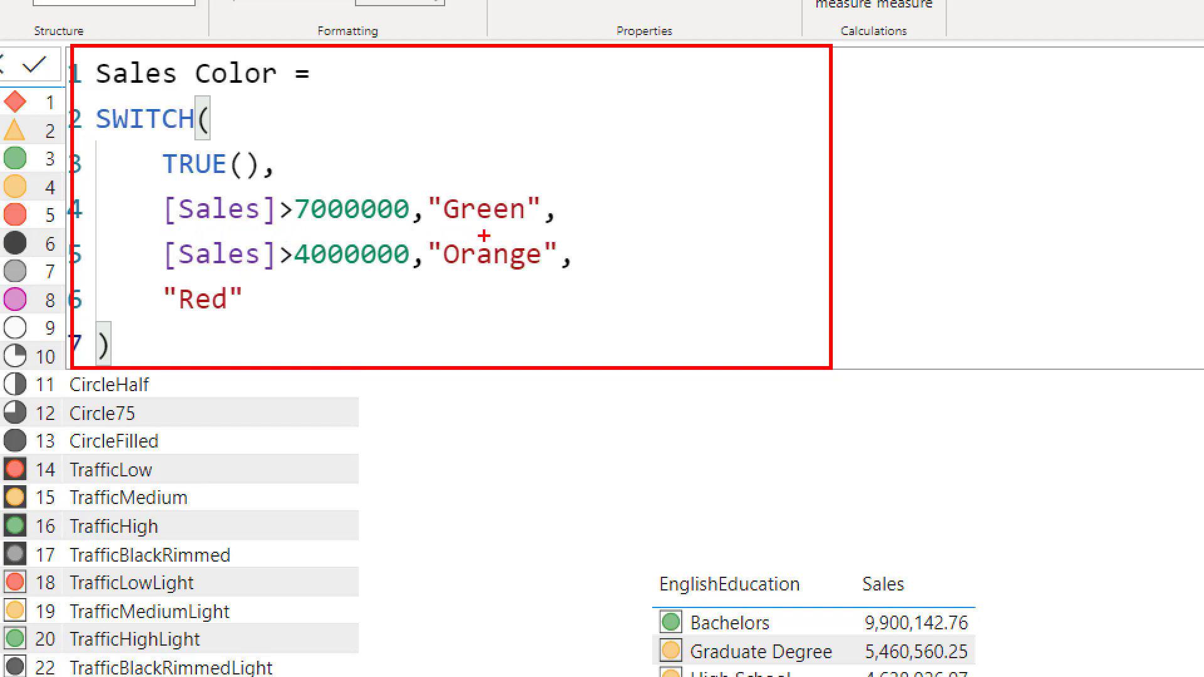
Step: Highlight parts of the Sales Color formula and move the duplicate table below it
drag(447, 236, 525, 238)
drag(436, 288, 541, 289)
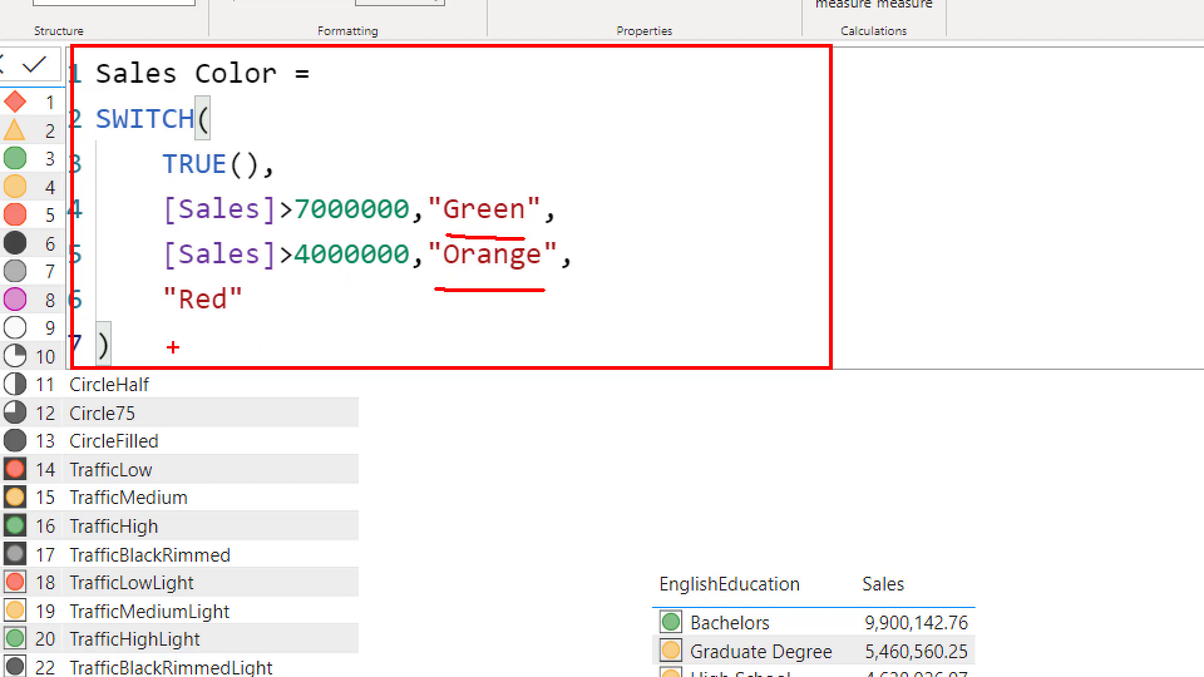
drag(158, 328, 263, 326)
key(Escape)
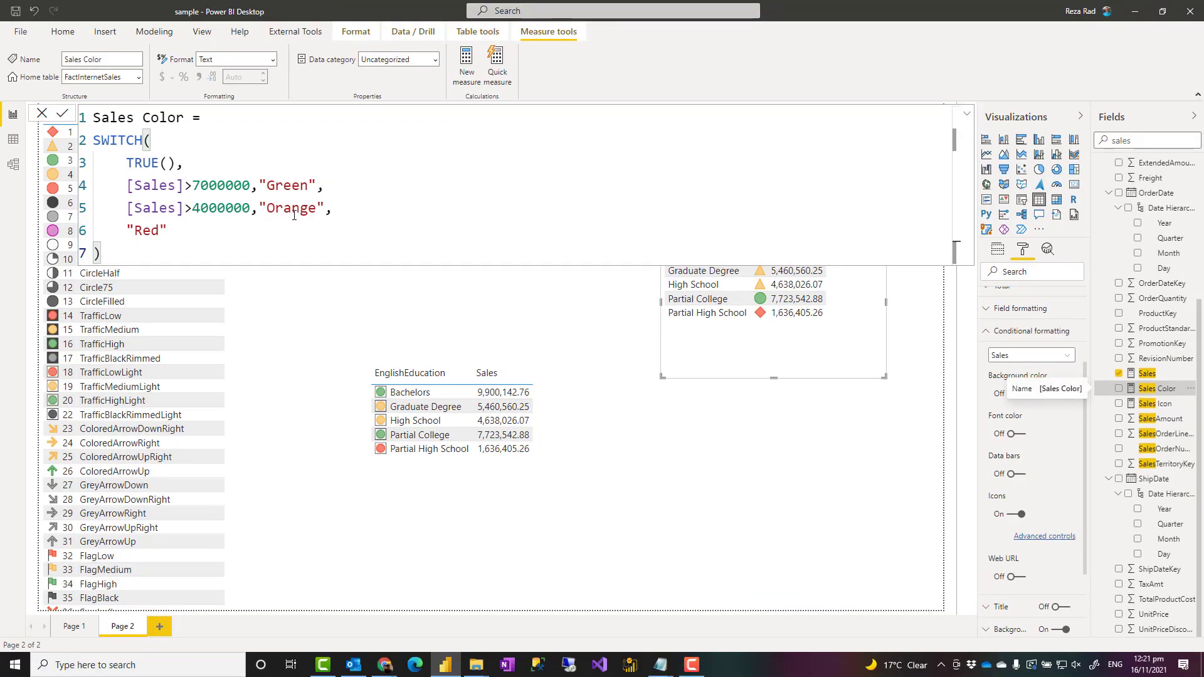
drag(787, 361, 748, 434)
Step: Replace Sales icons with background colours formatted by field value Sales Color
click(1019, 515)
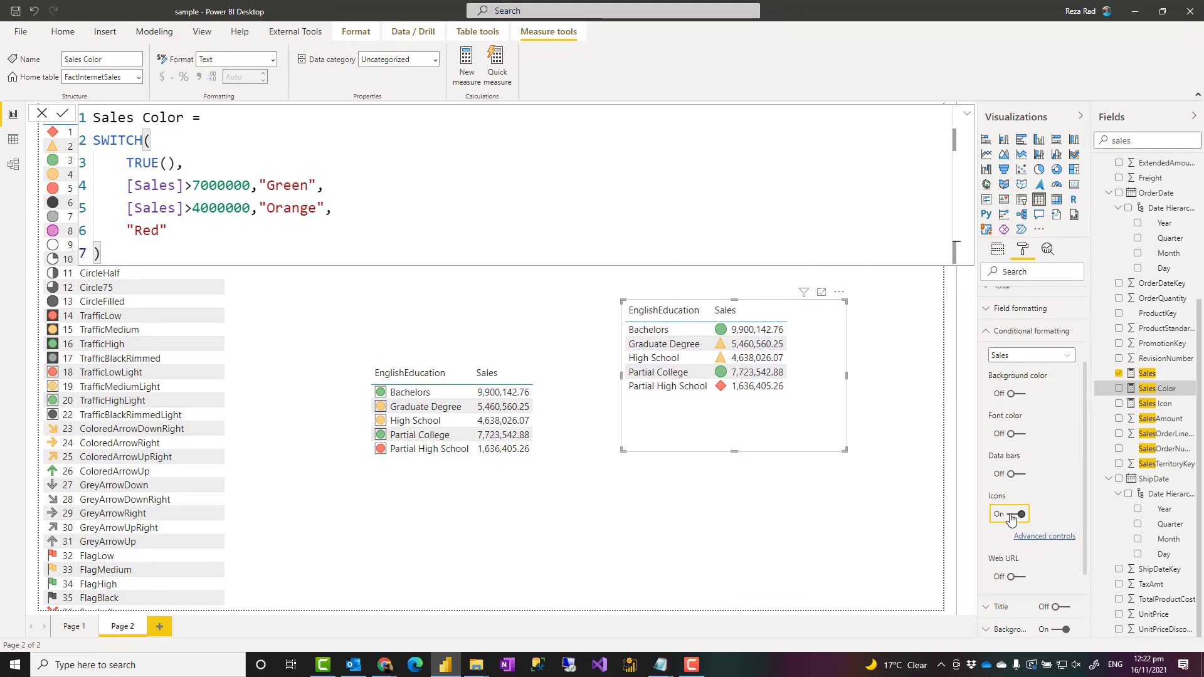
click(1018, 394)
click(1043, 417)
click(480, 202)
click(386, 253)
click(411, 253)
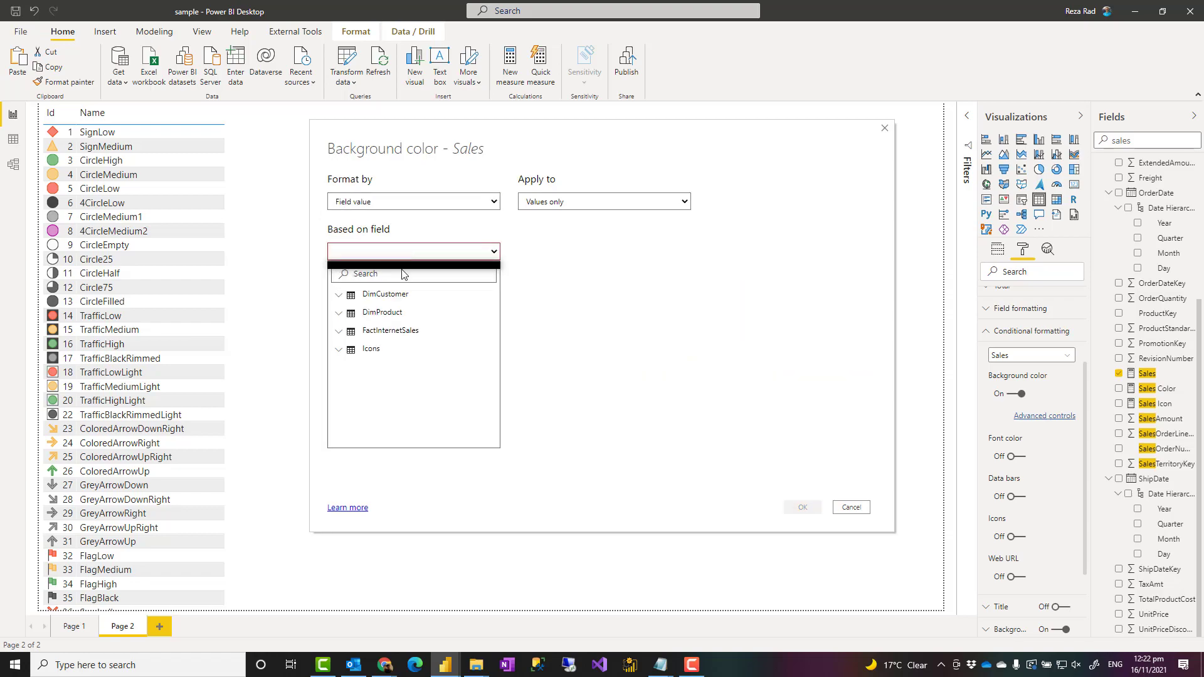
click(402, 277)
text(color)
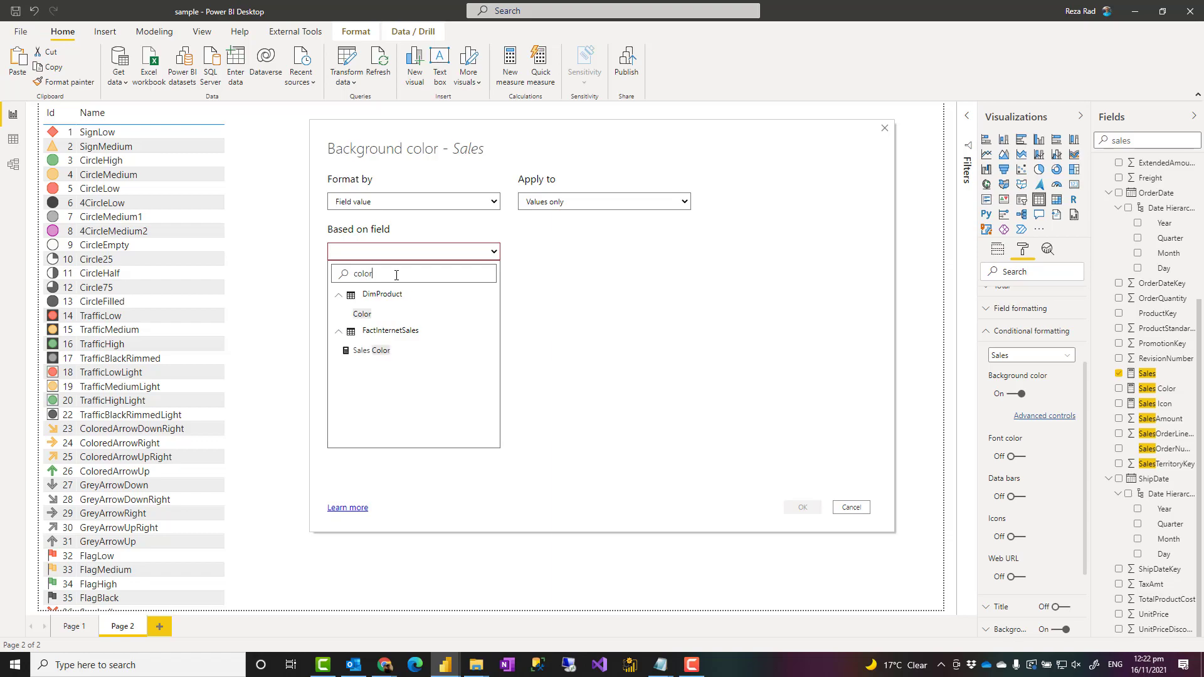
click(377, 350)
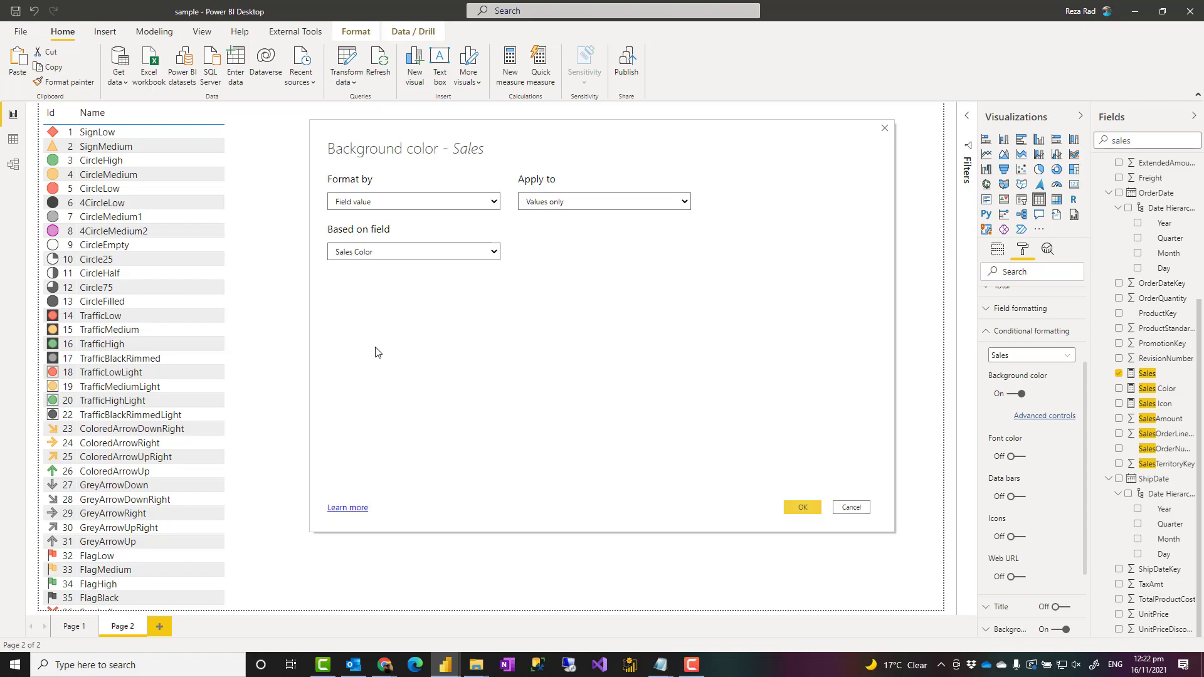
click(802, 507)
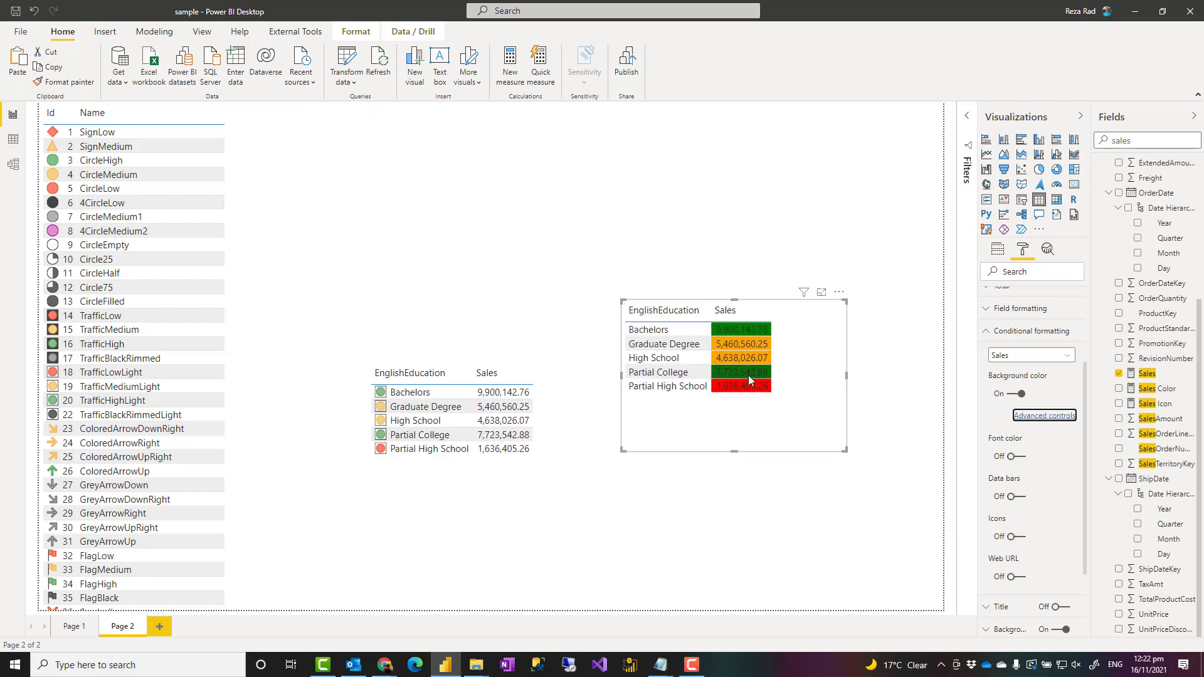
drag(814, 374, 820, 340)
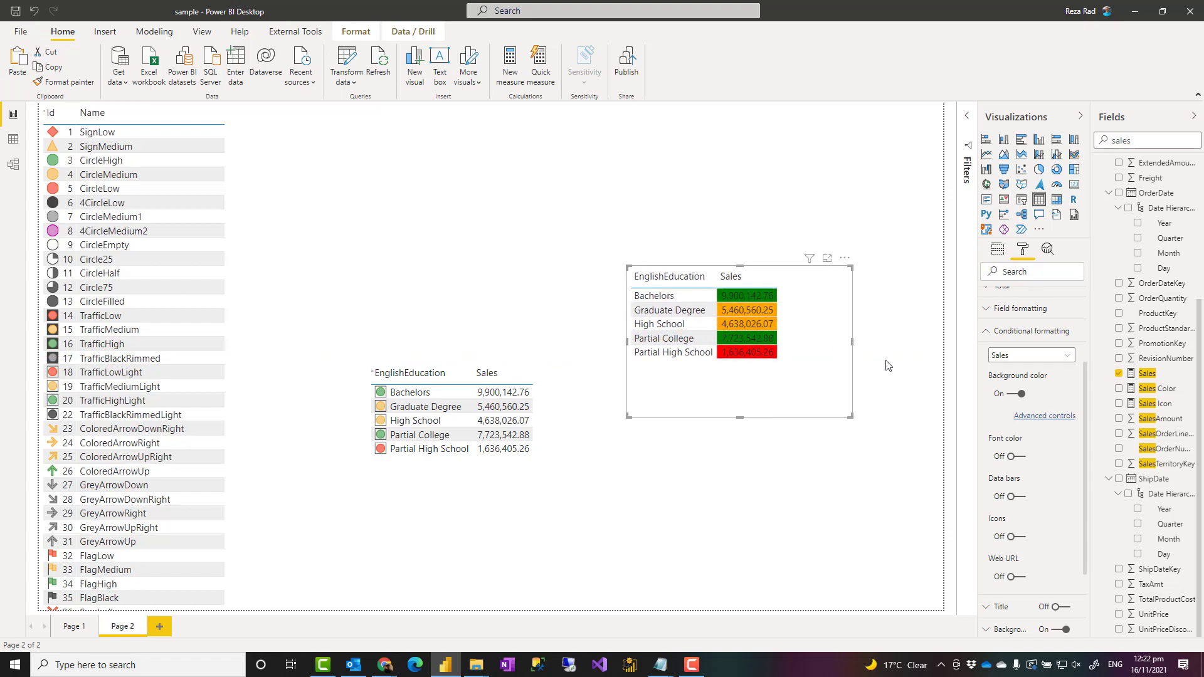
Step: Show the Sales Color formula and highlight its Green colour name
click(1160, 391)
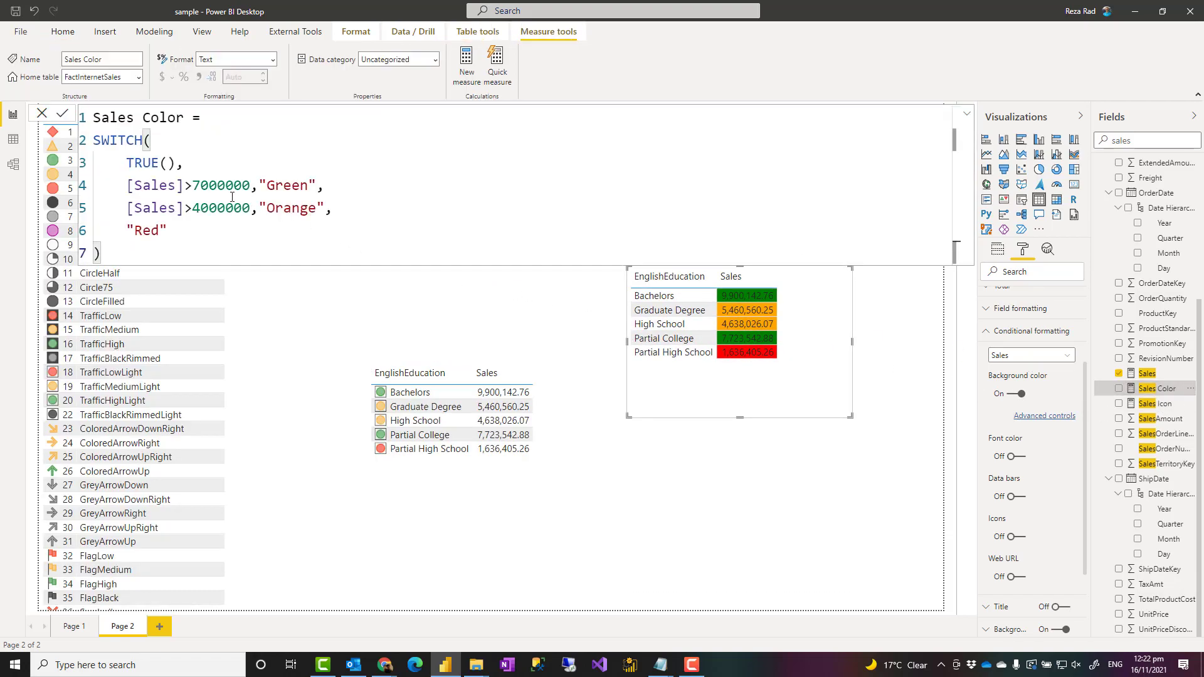
drag(270, 187, 311, 187)
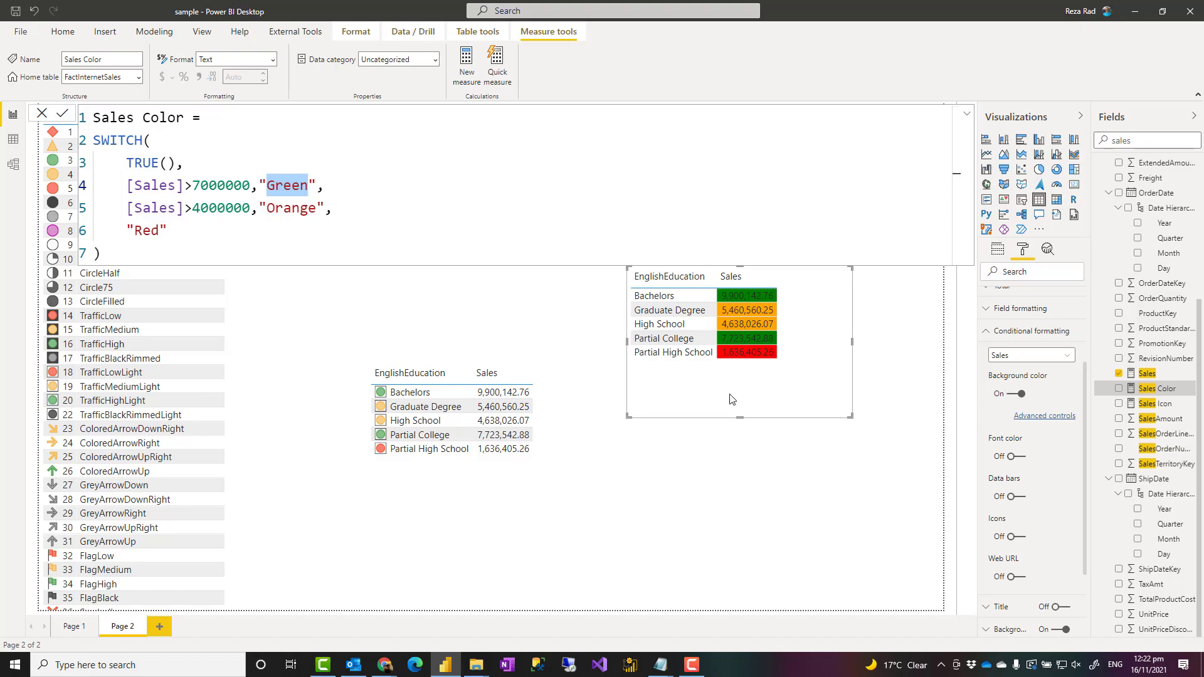
click(731, 399)
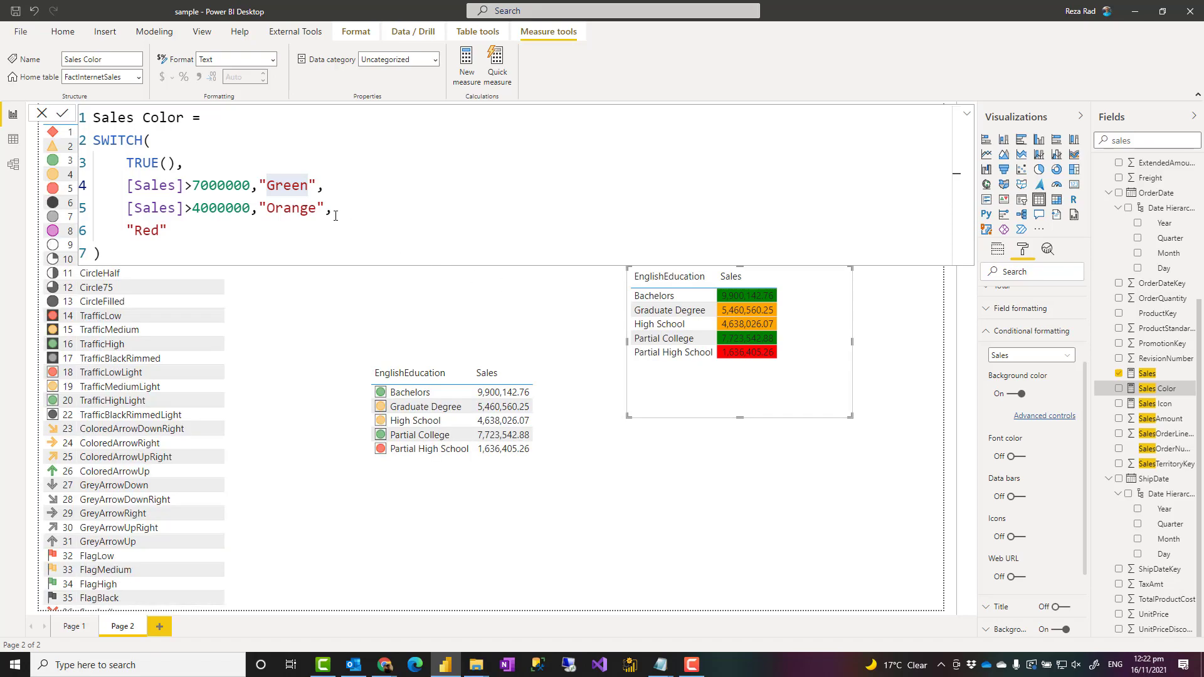
double_click(274, 190)
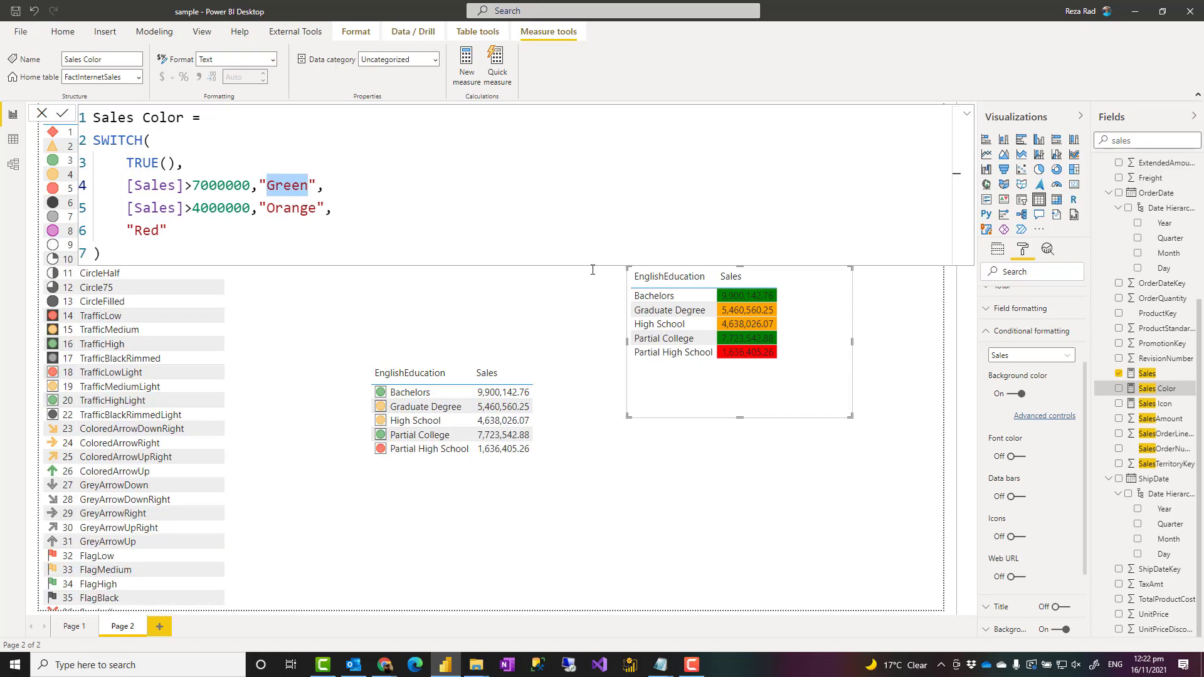
click(1156, 404)
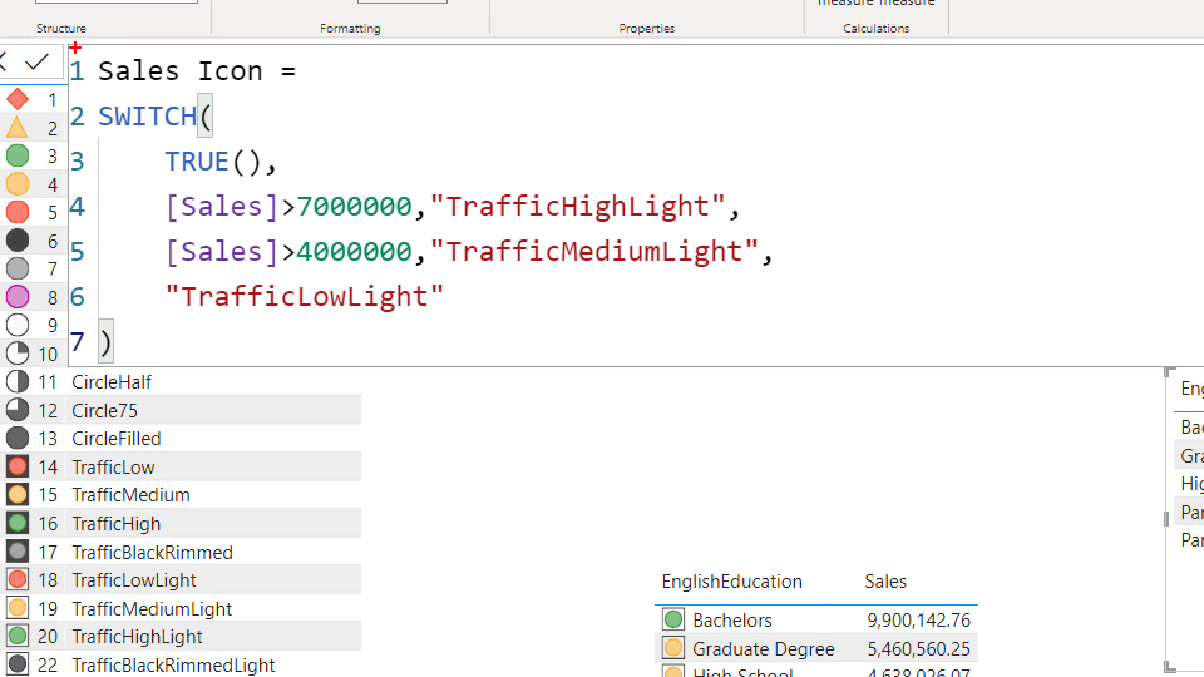
drag(74, 45, 1100, 390)
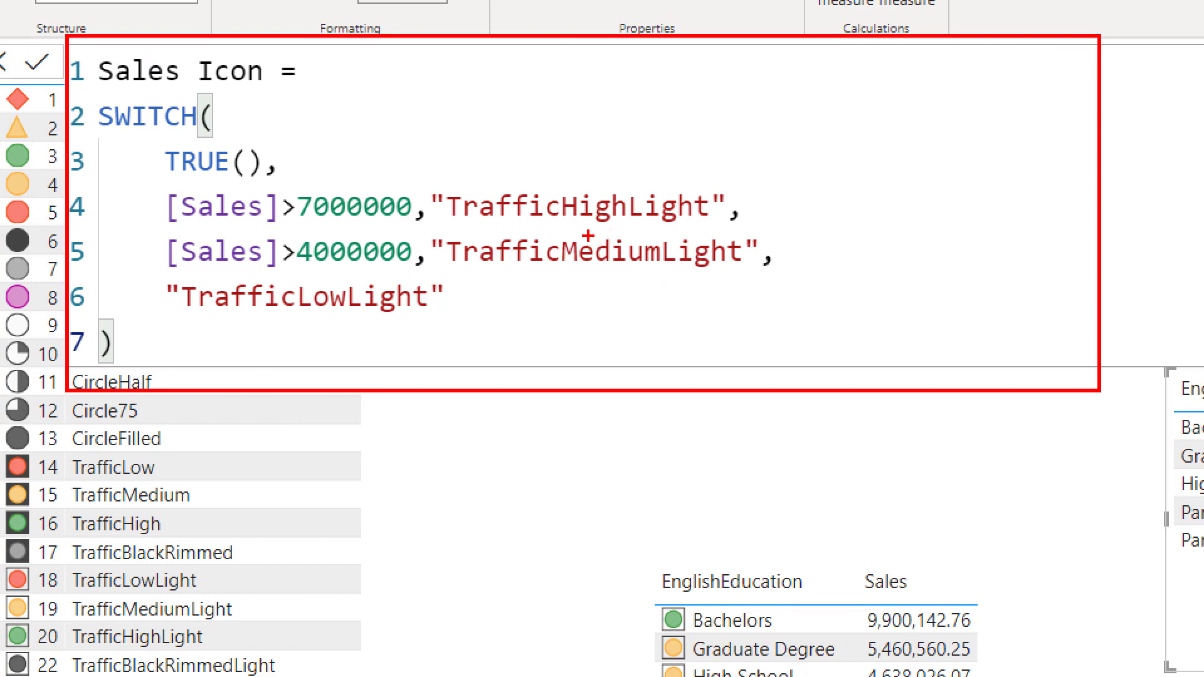
drag(452, 219, 707, 221)
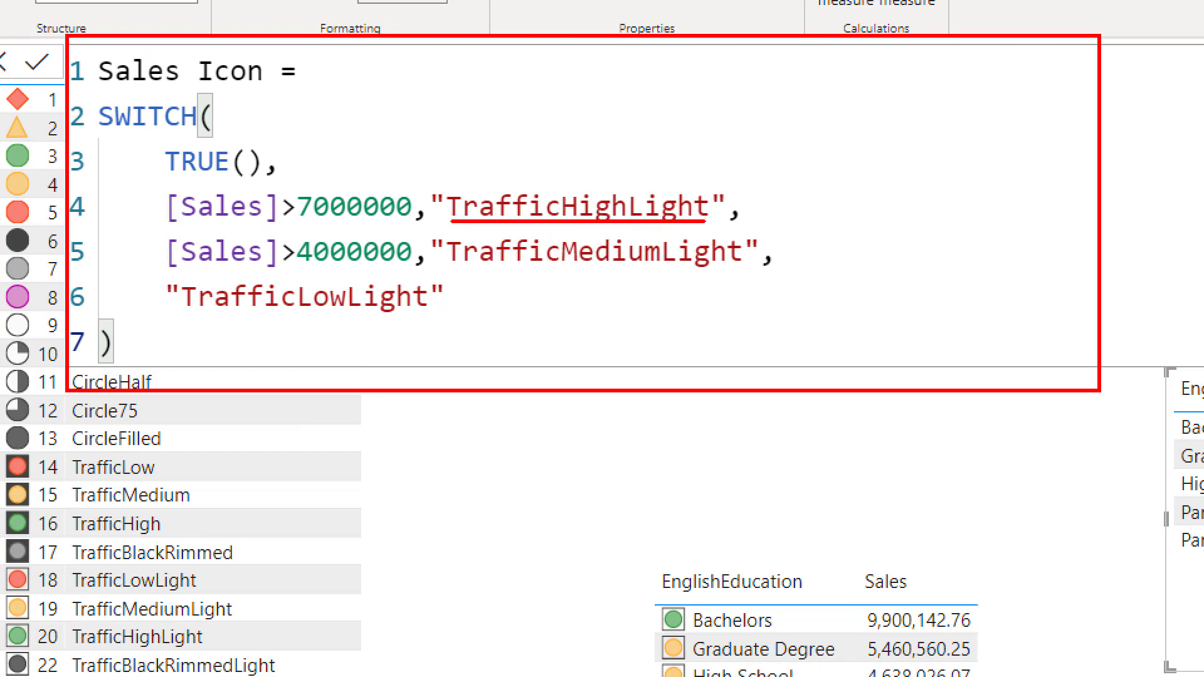
drag(458, 279, 739, 273)
drag(164, 325, 449, 323)
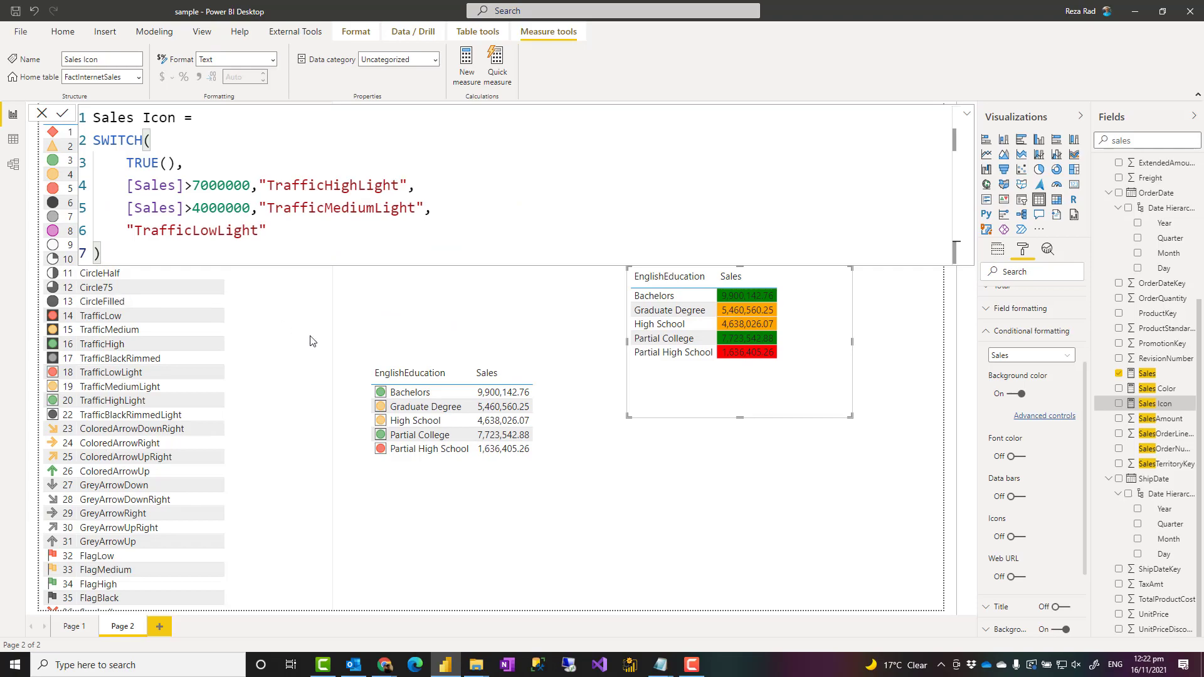
mouse_move(385, 664)
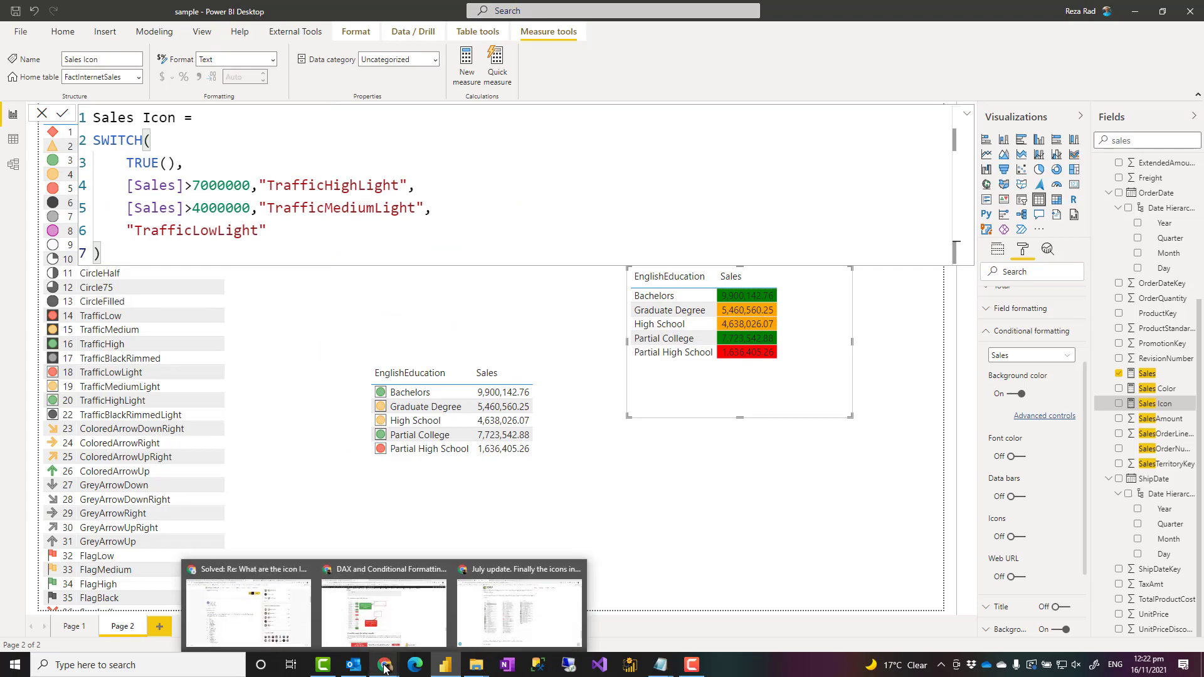
Step: Close the formula and go from Page 1 back to Page 2
click(294, 349)
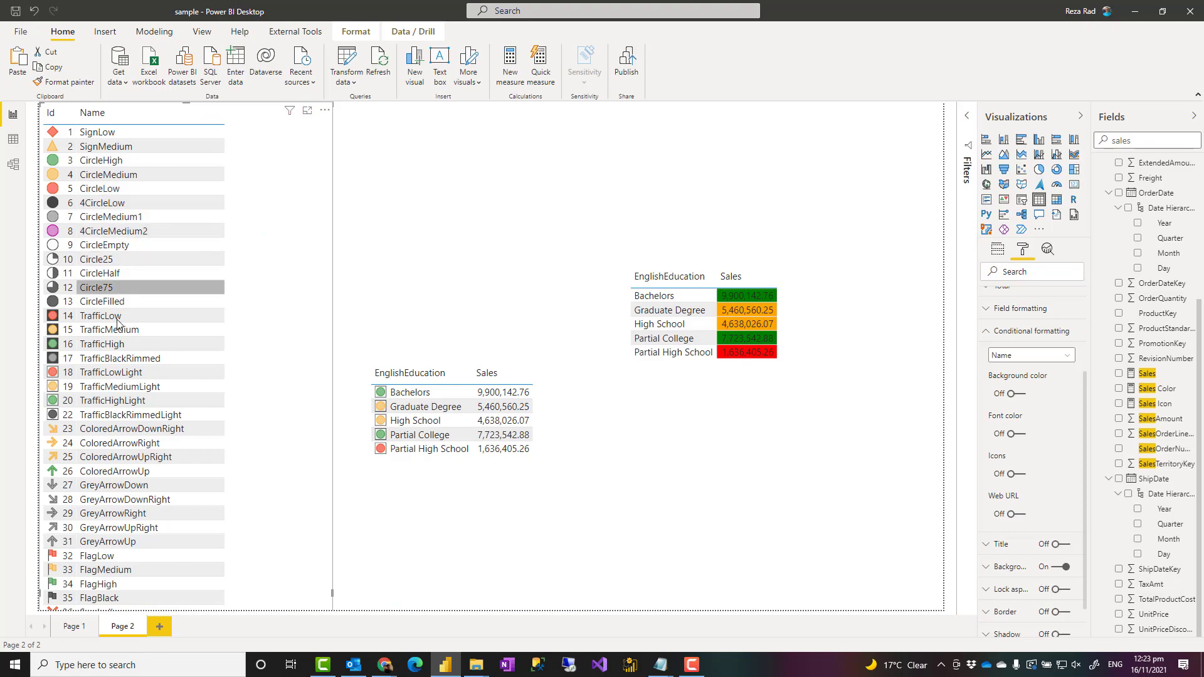
click(74, 626)
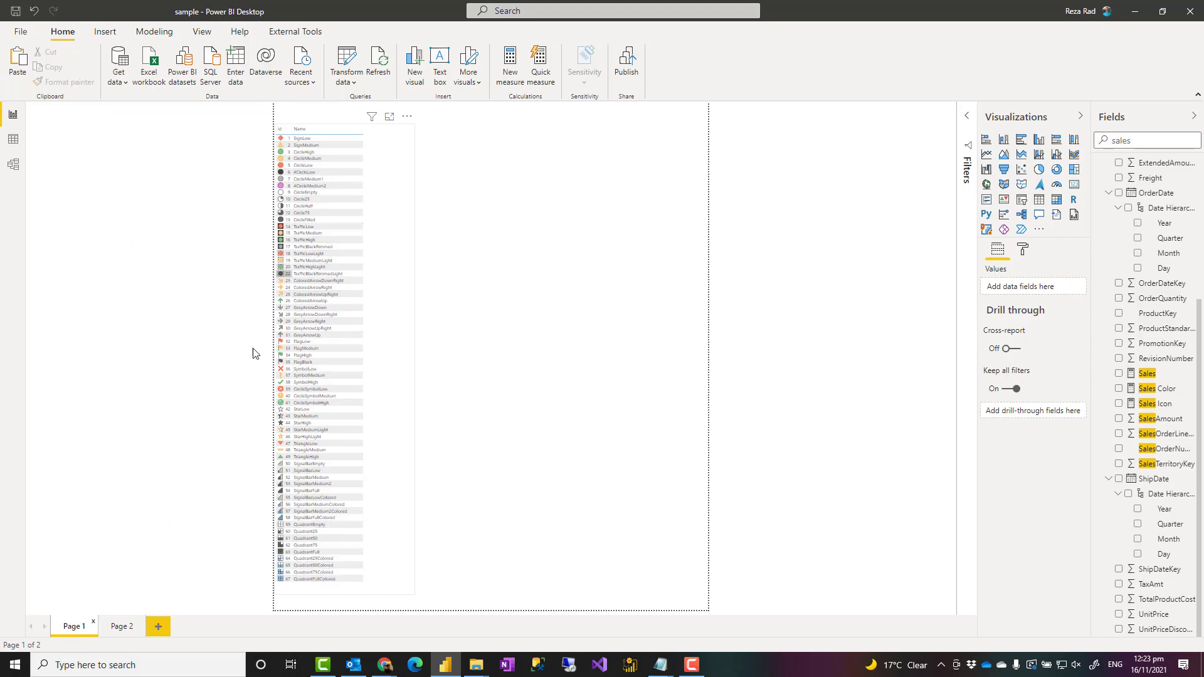
click(119, 626)
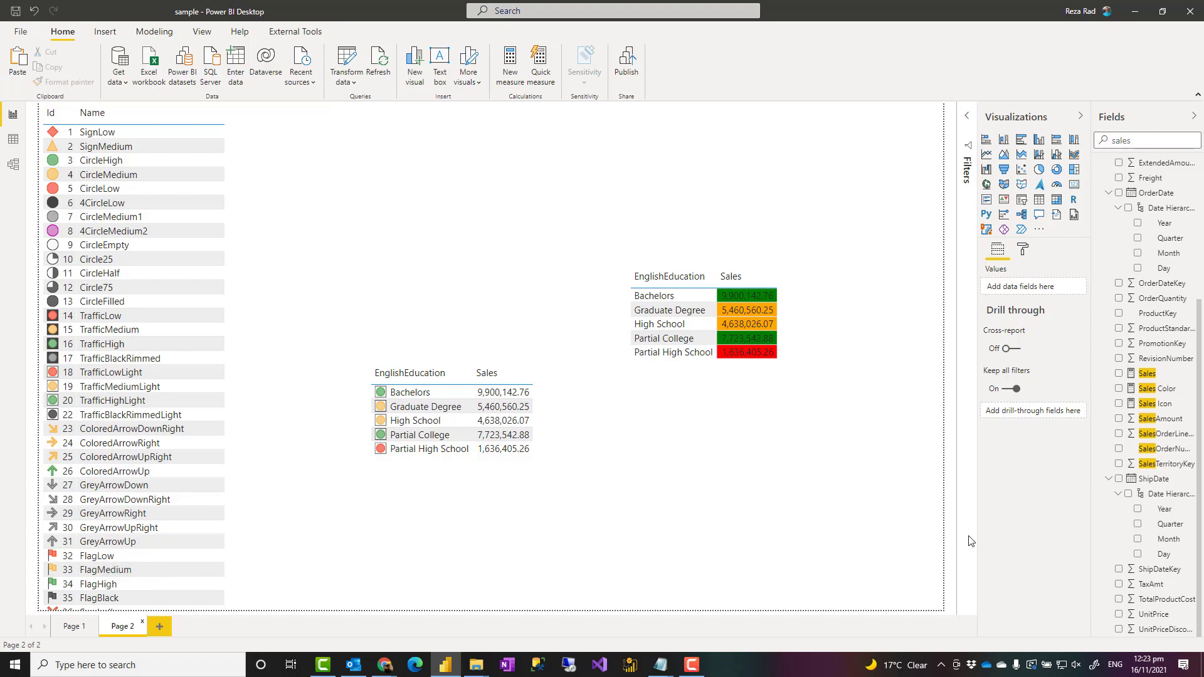
Step: On the right table, switch Sales from background colours to icons
click(1154, 404)
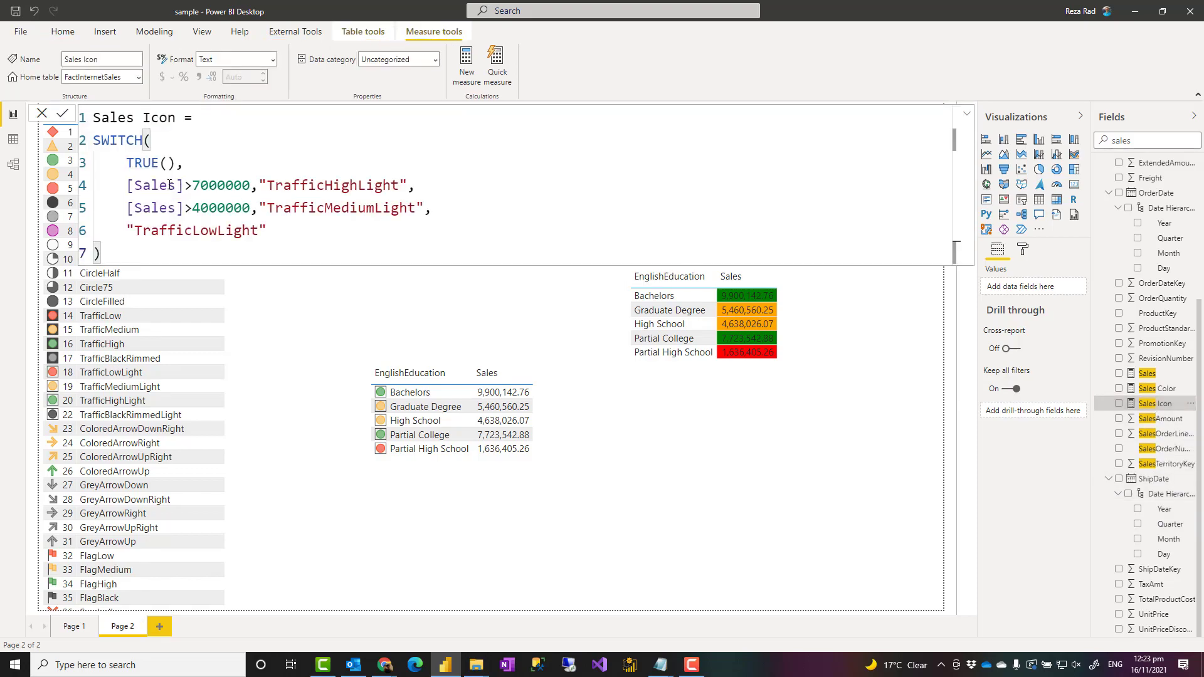
click(700, 408)
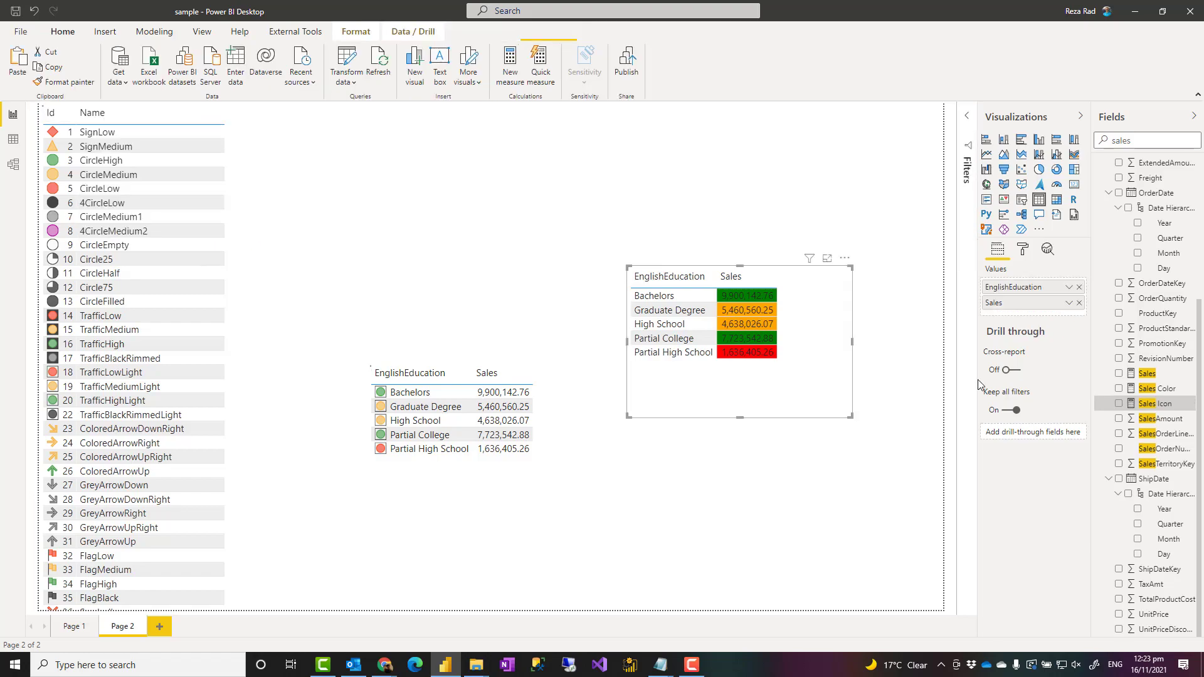
click(1023, 251)
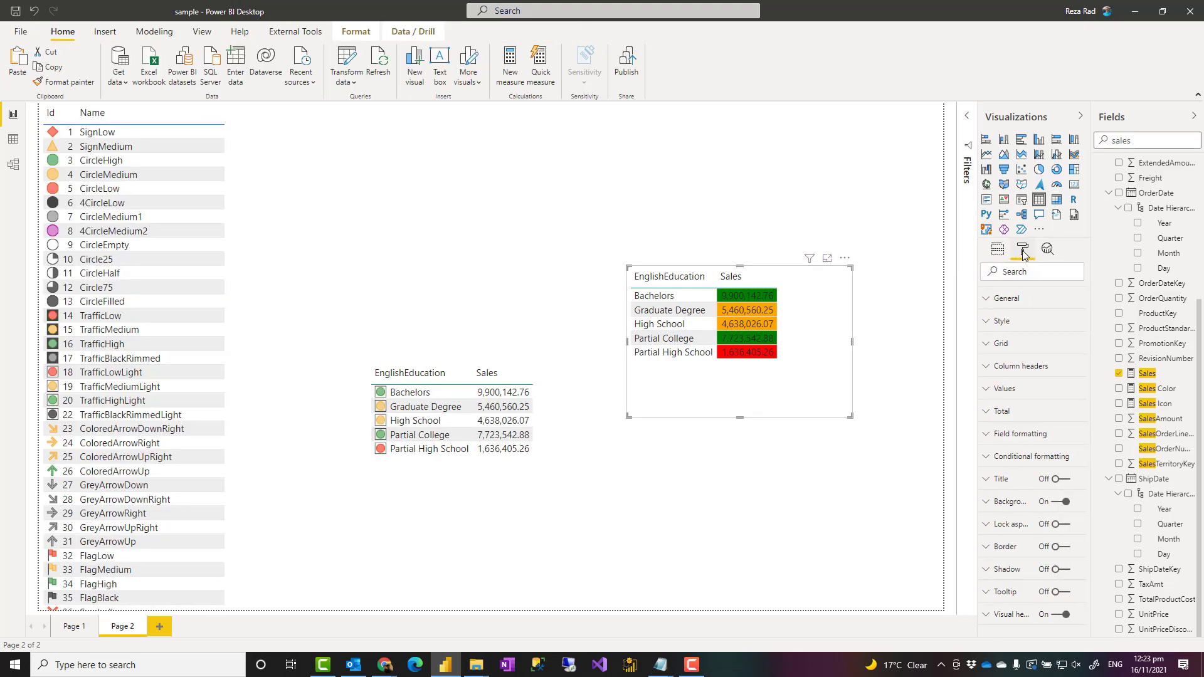
click(1013, 462)
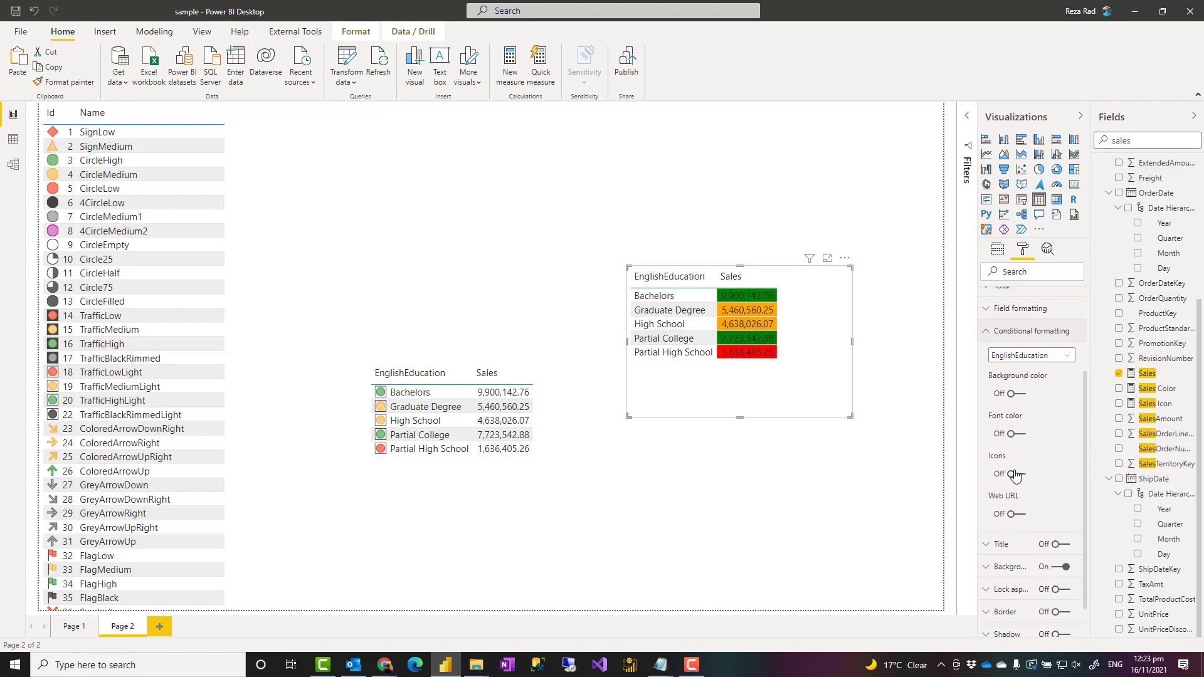
click(1035, 356)
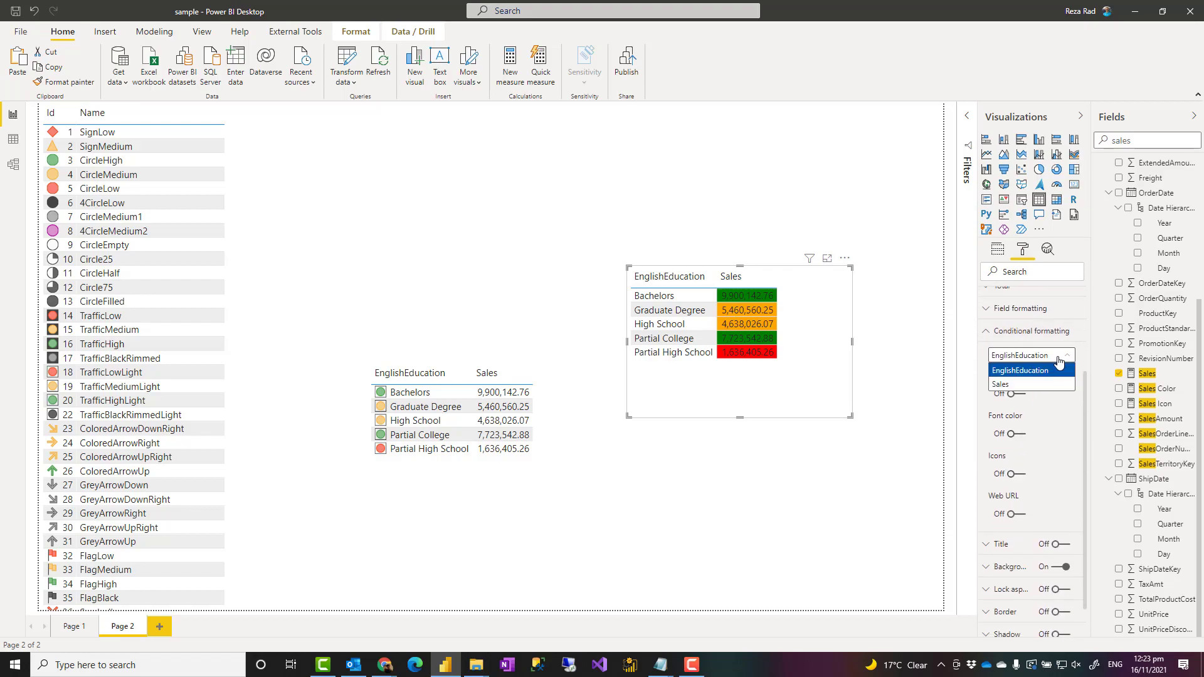
click(1019, 385)
click(1015, 394)
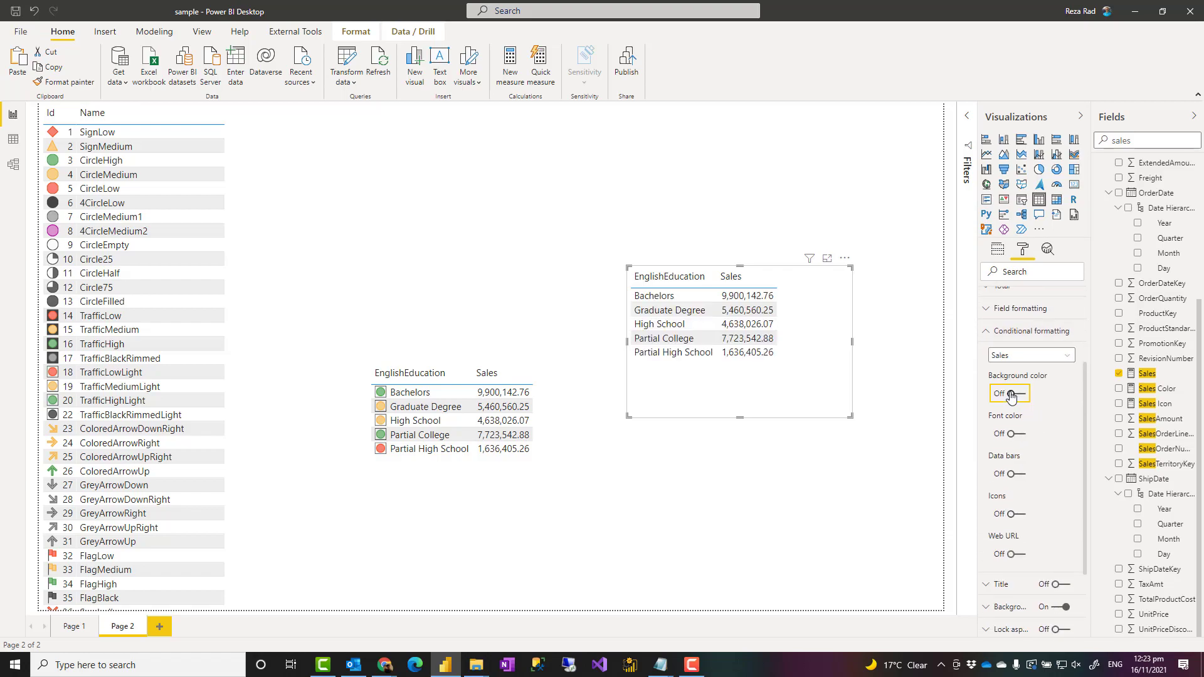
click(1021, 517)
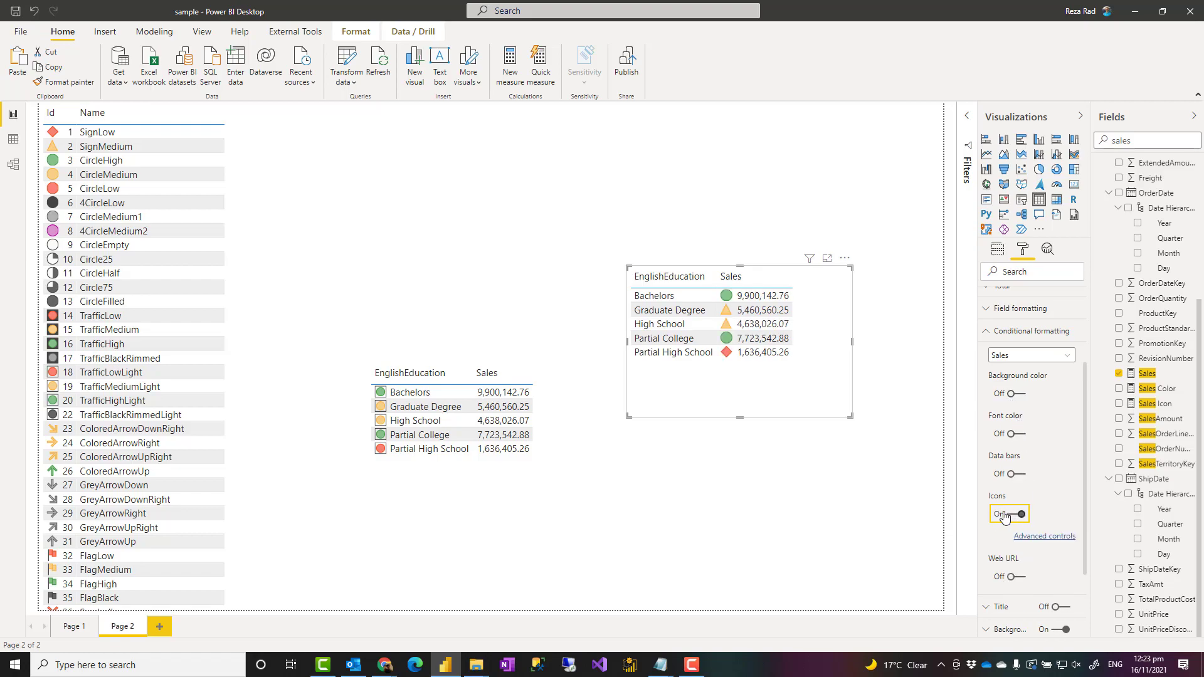
Step: Base Sales icons on the Sales Icon field value, placed left of the data
click(1044, 537)
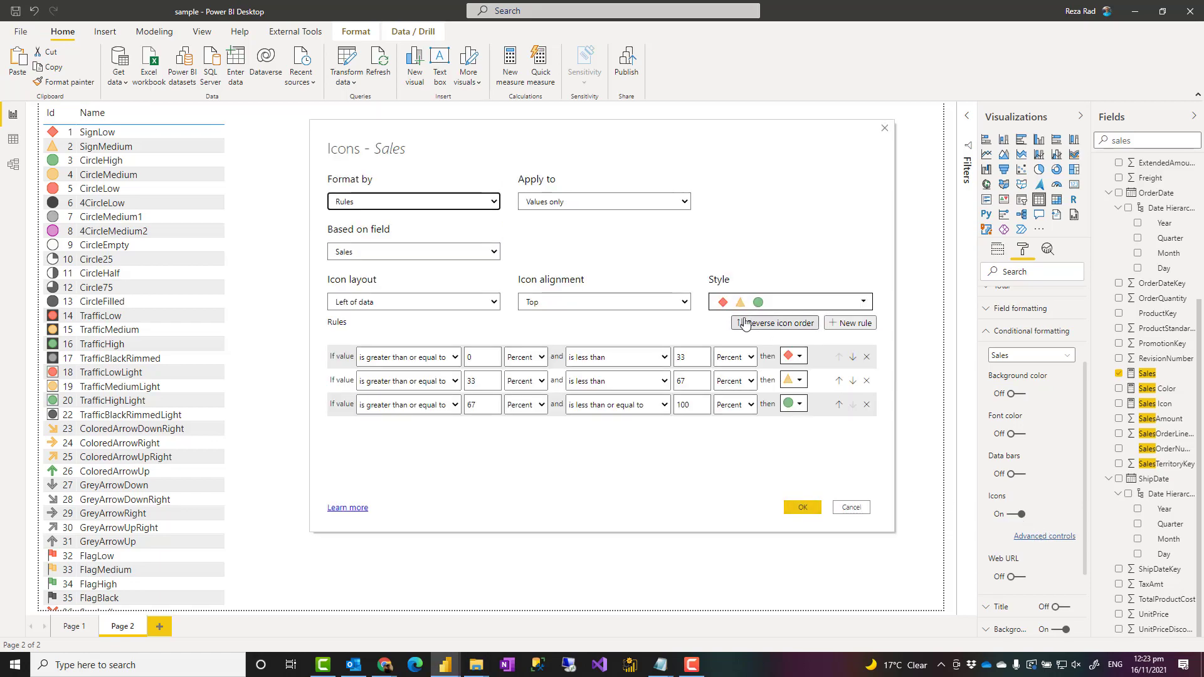
drag(699, 139, 516, 159)
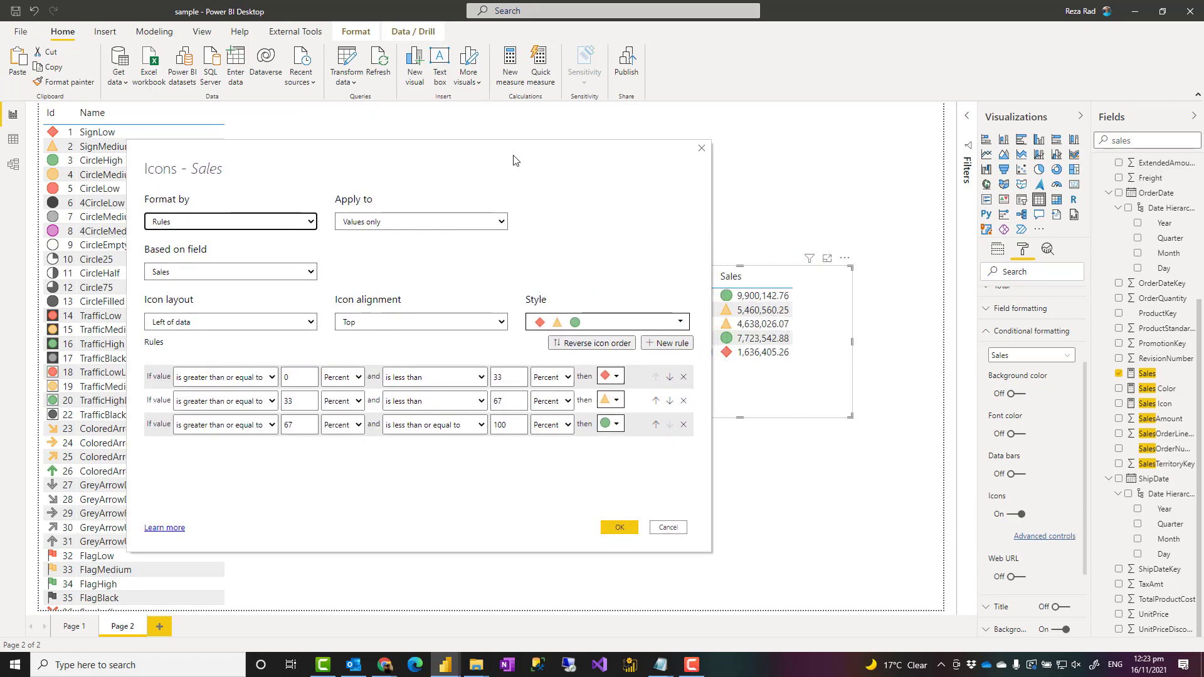
click(307, 224)
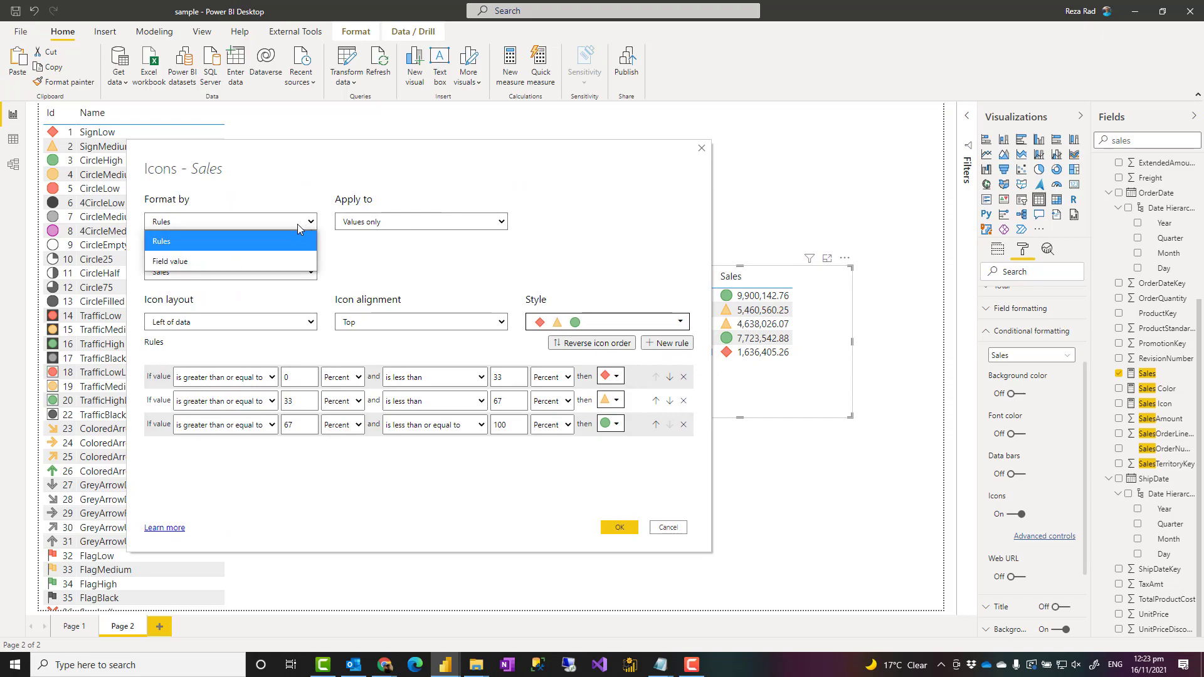
click(192, 263)
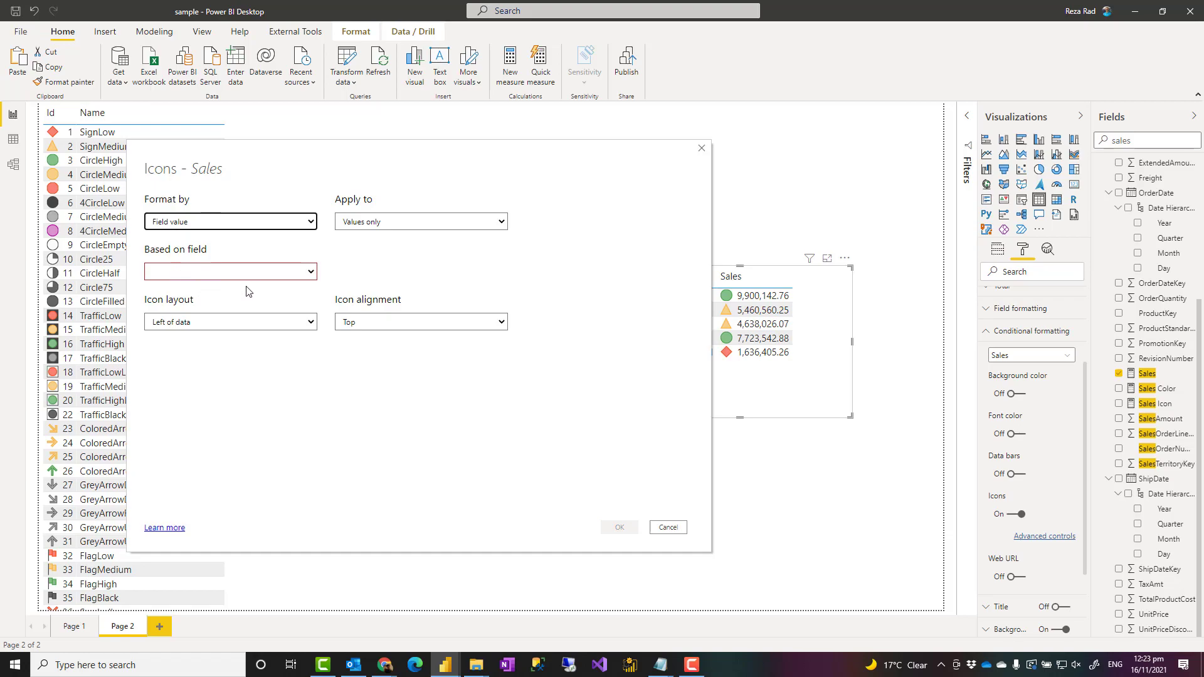
click(312, 275)
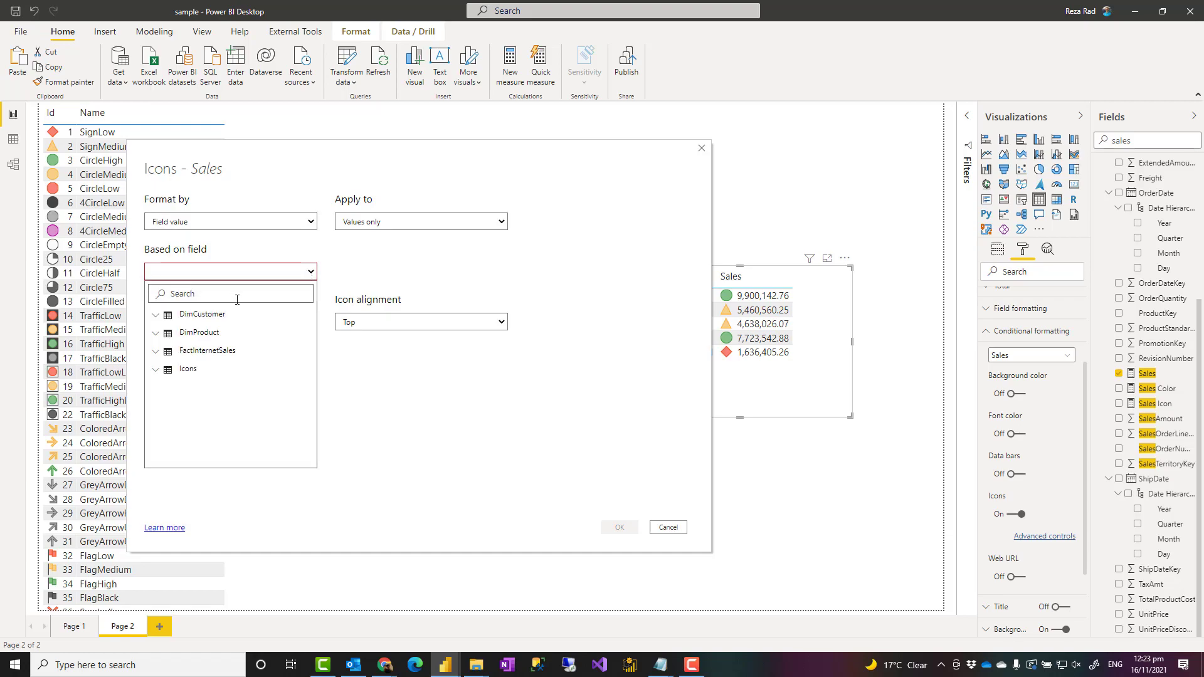
text(icon)
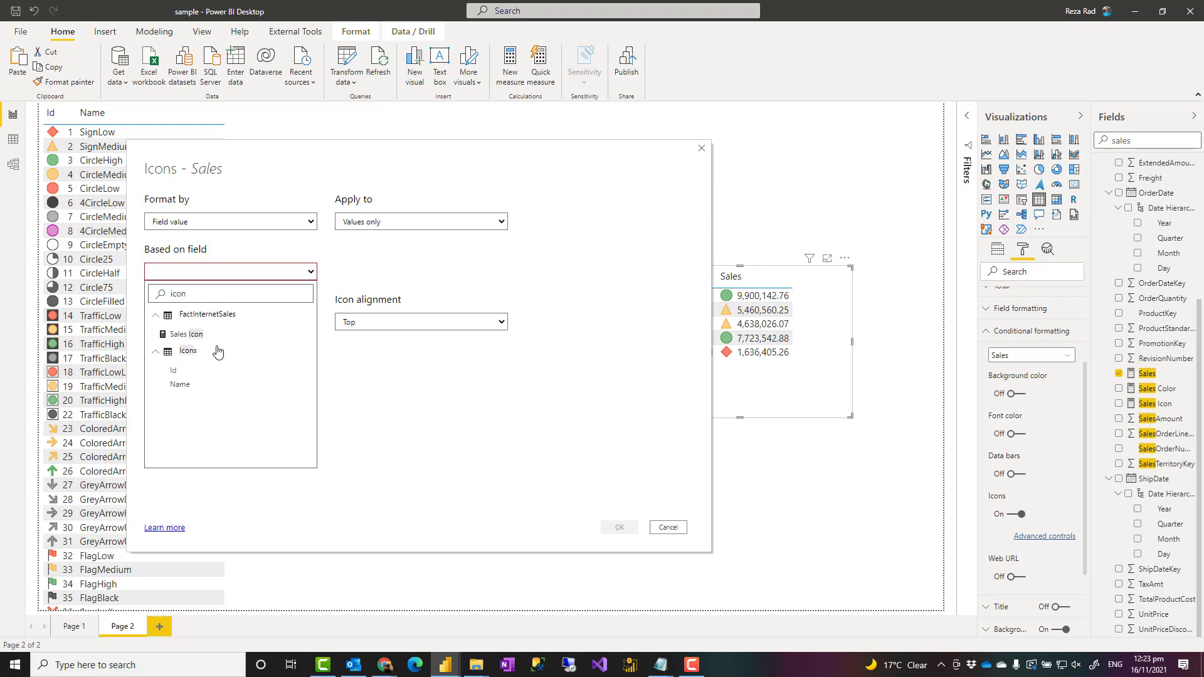
click(191, 337)
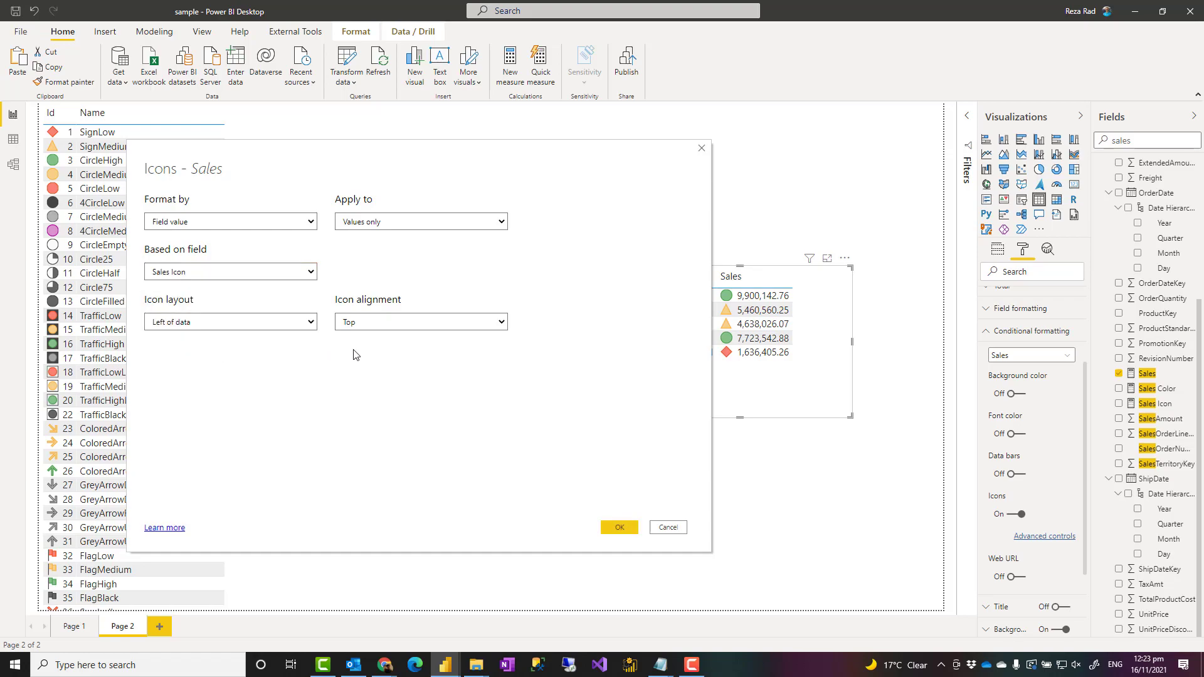
click(196, 321)
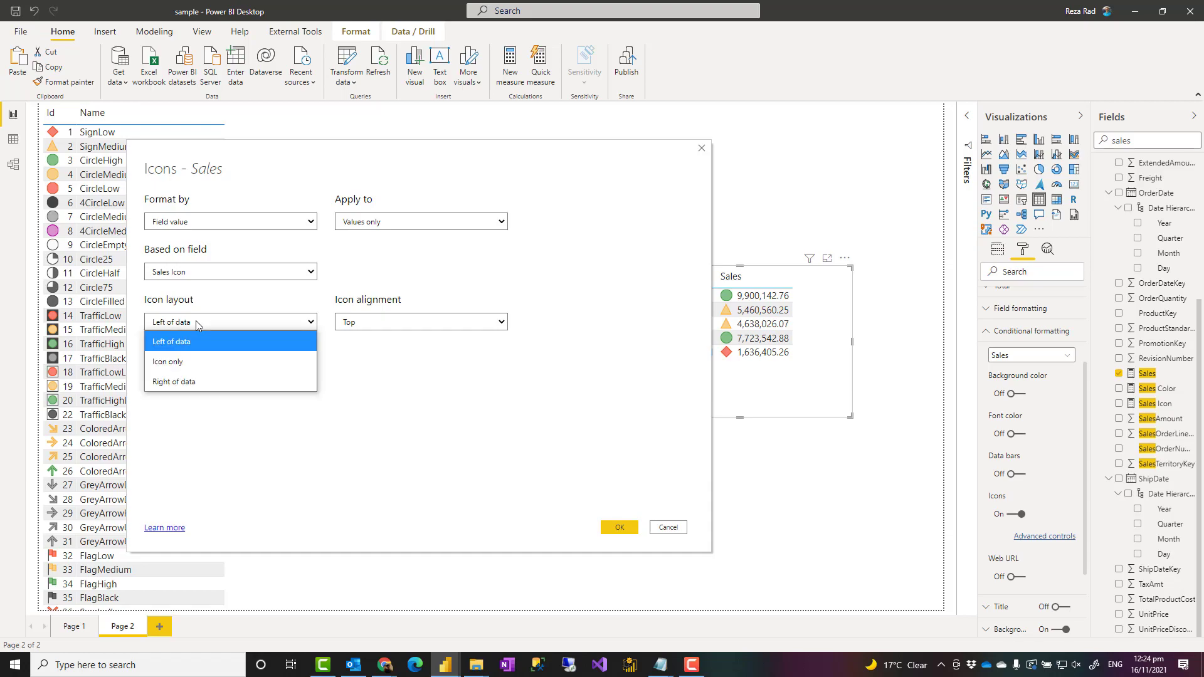
click(386, 402)
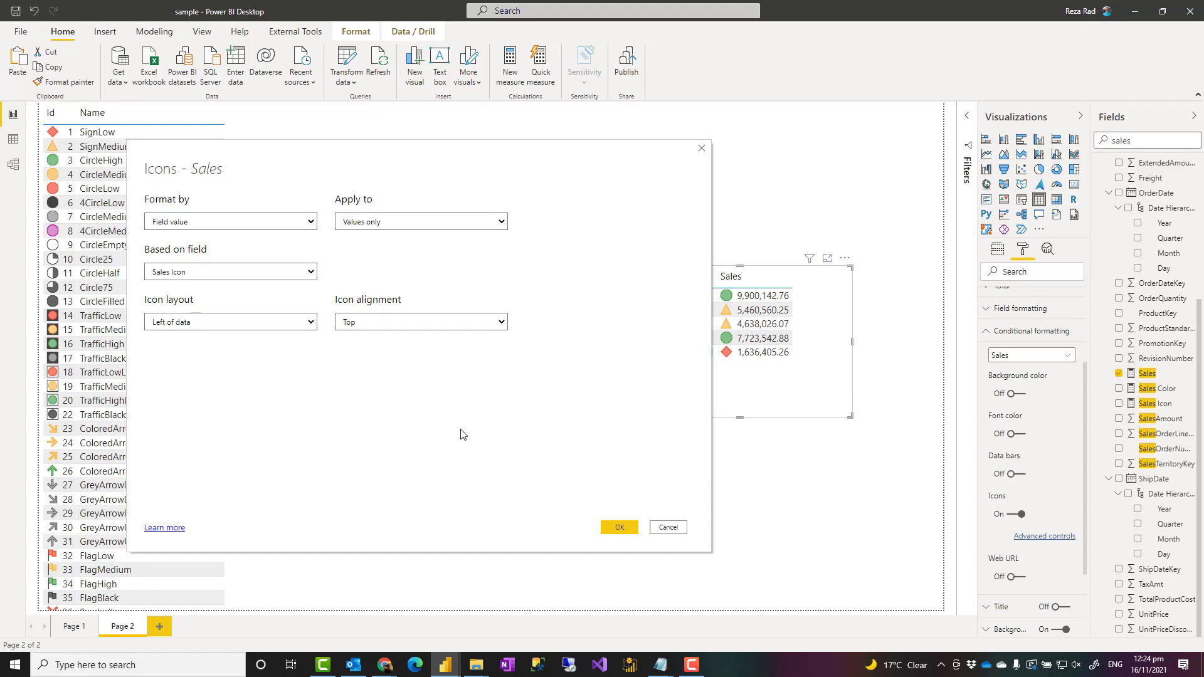
click(619, 529)
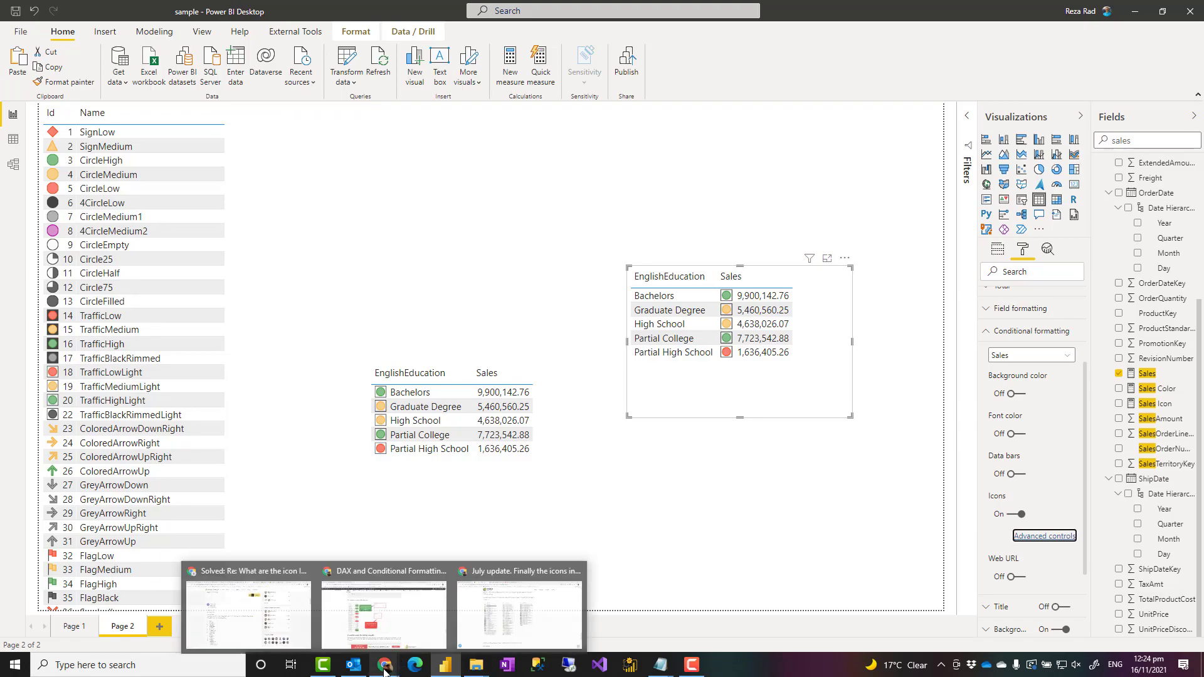
mouse_move(386, 665)
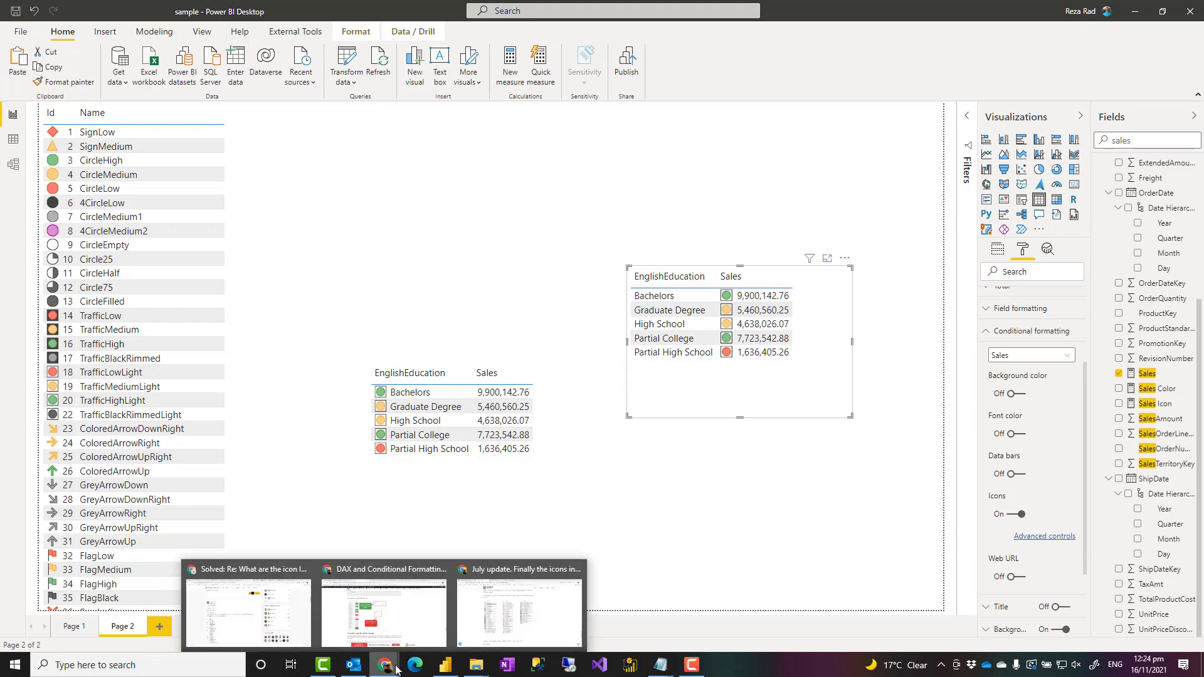
Step: In Chrome, glance at the LinkedIn profile, then bring up the 'Using SVG in Power BI' video
click(494, 634)
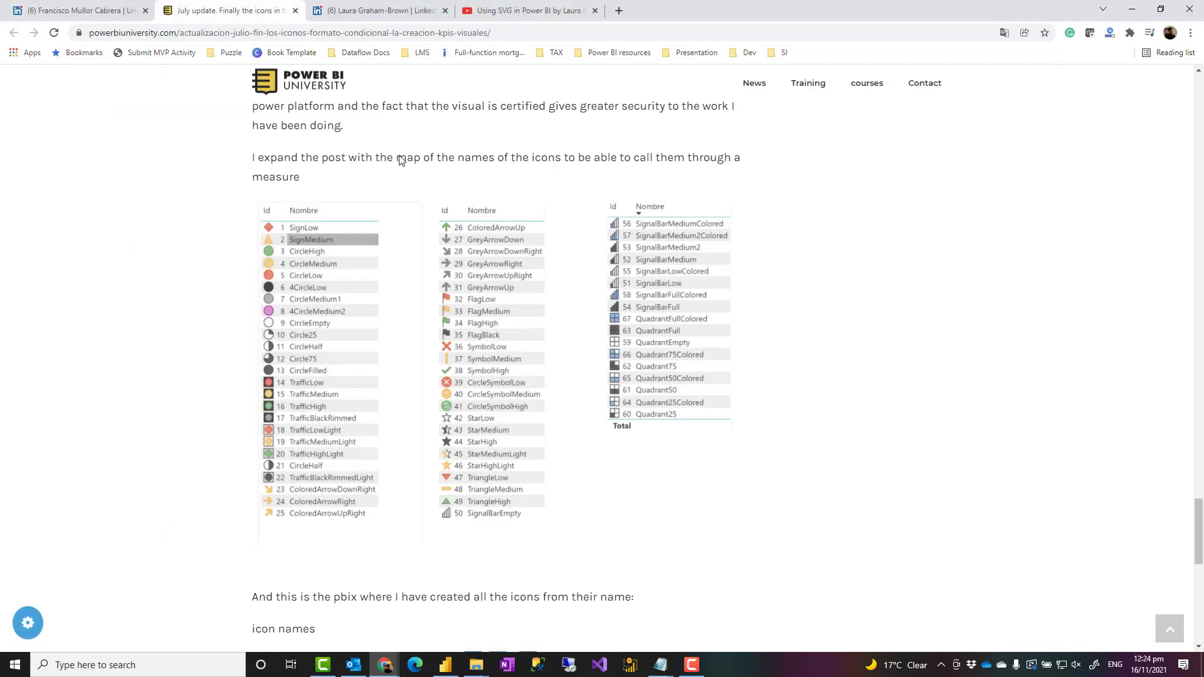
click(364, 14)
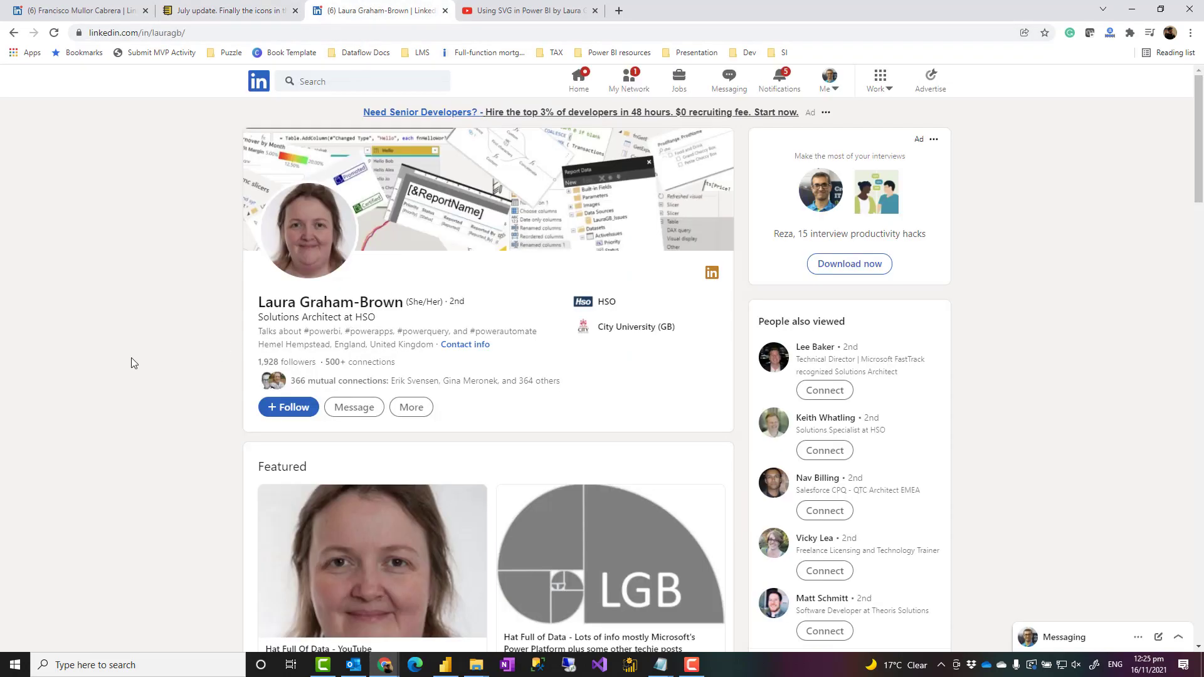
click(531, 14)
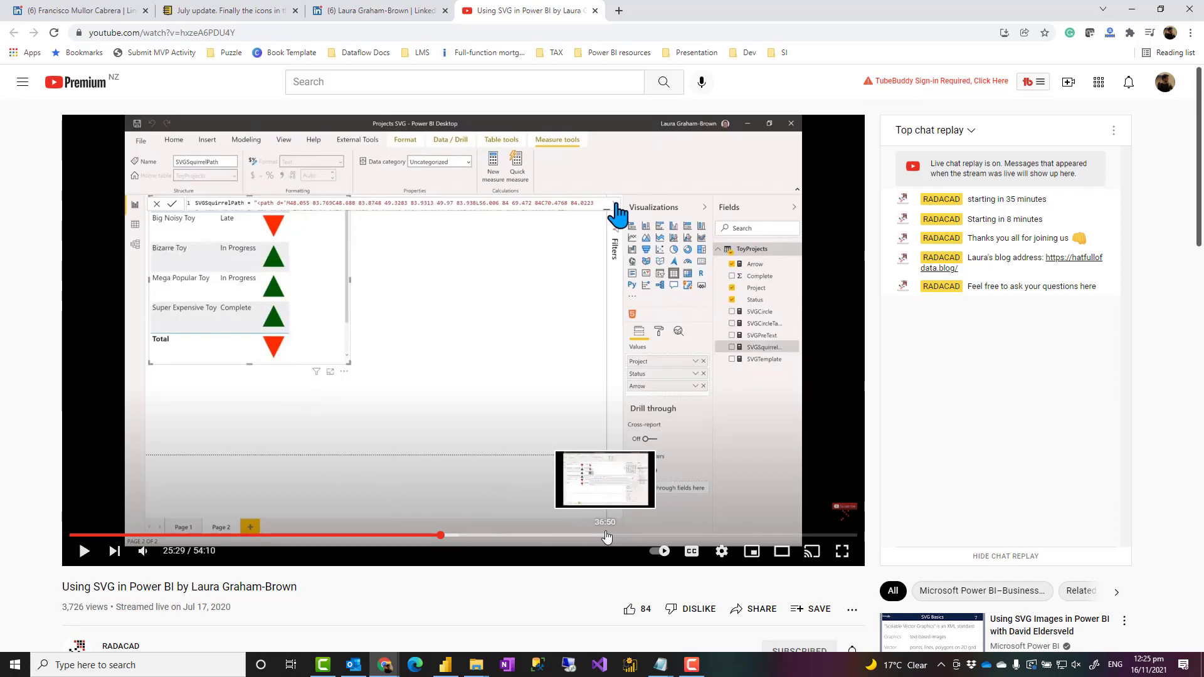
Step: Skip the SVG video ahead to 36:50, where the project table shows SVG images
click(606, 536)
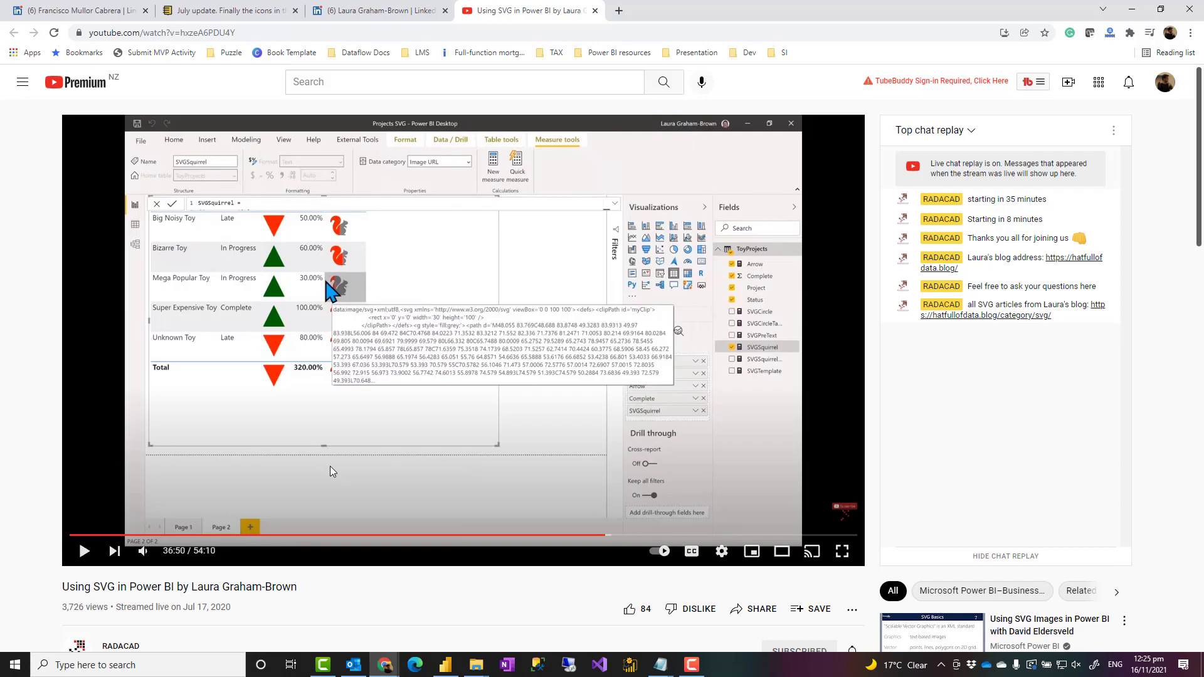
click(449, 669)
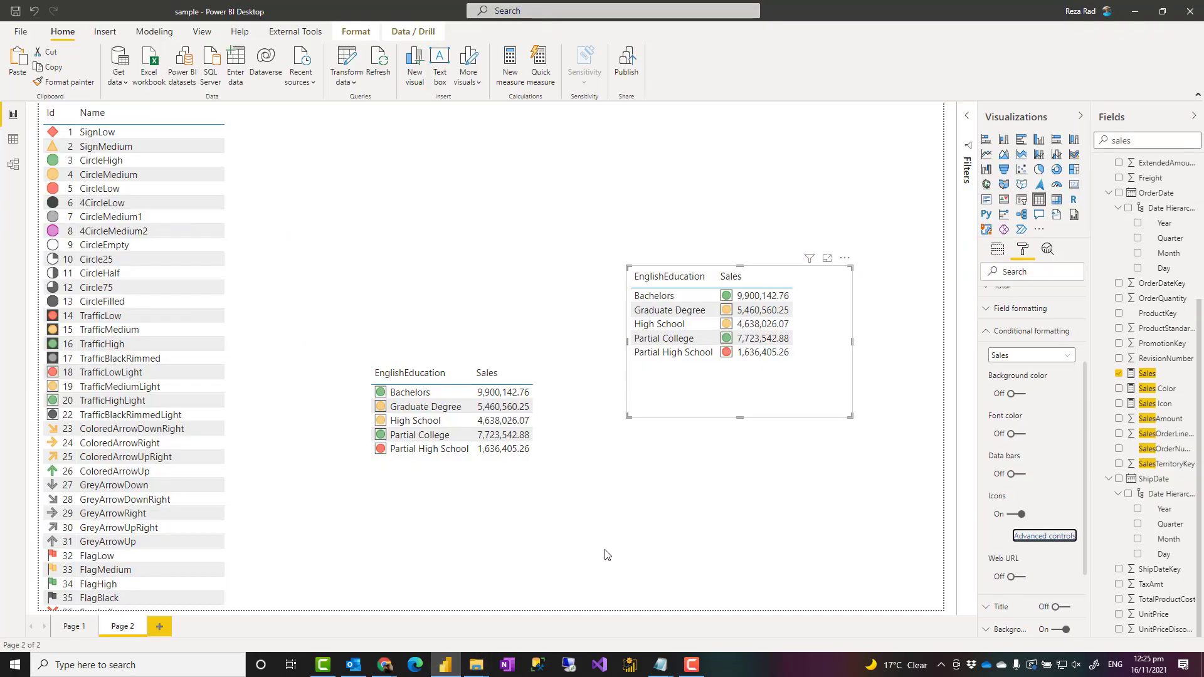